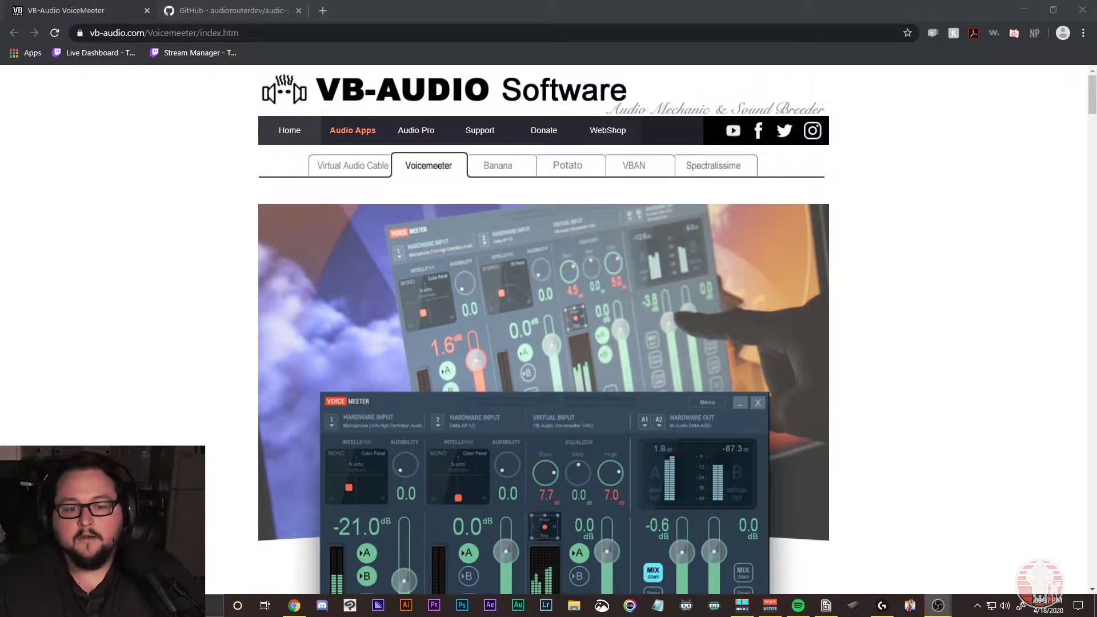
# Look over the Voicemeeter page, then open the Voicemeeter Banana page and examine its download packages, donation options and installation notes
pyautogui.scroll(-2, 665, 314)
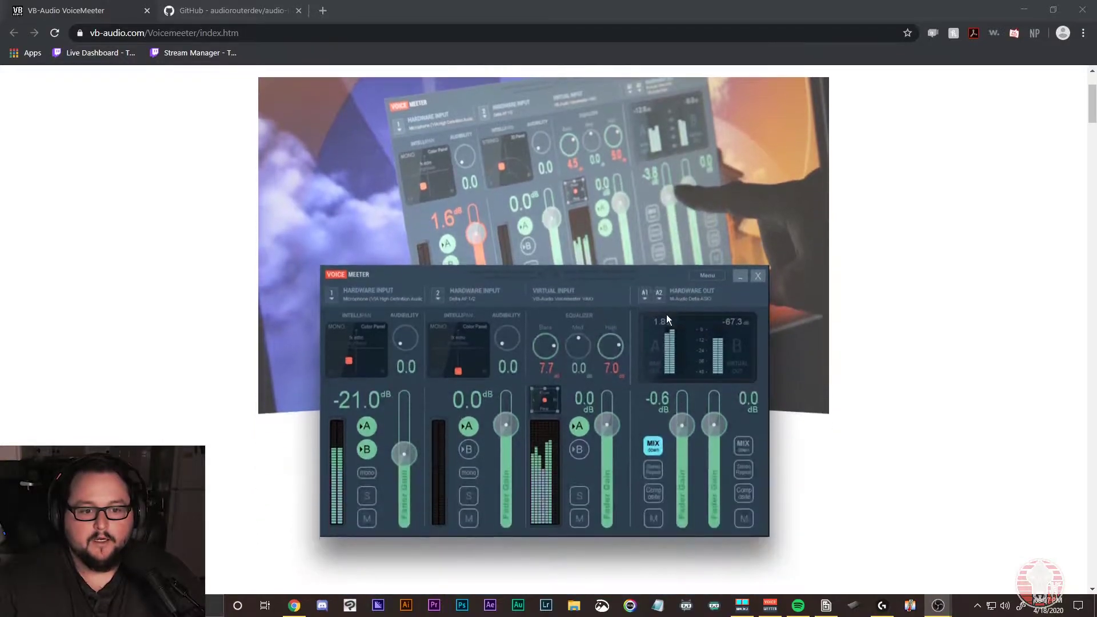
pyautogui.scroll(-7, 594, 314)
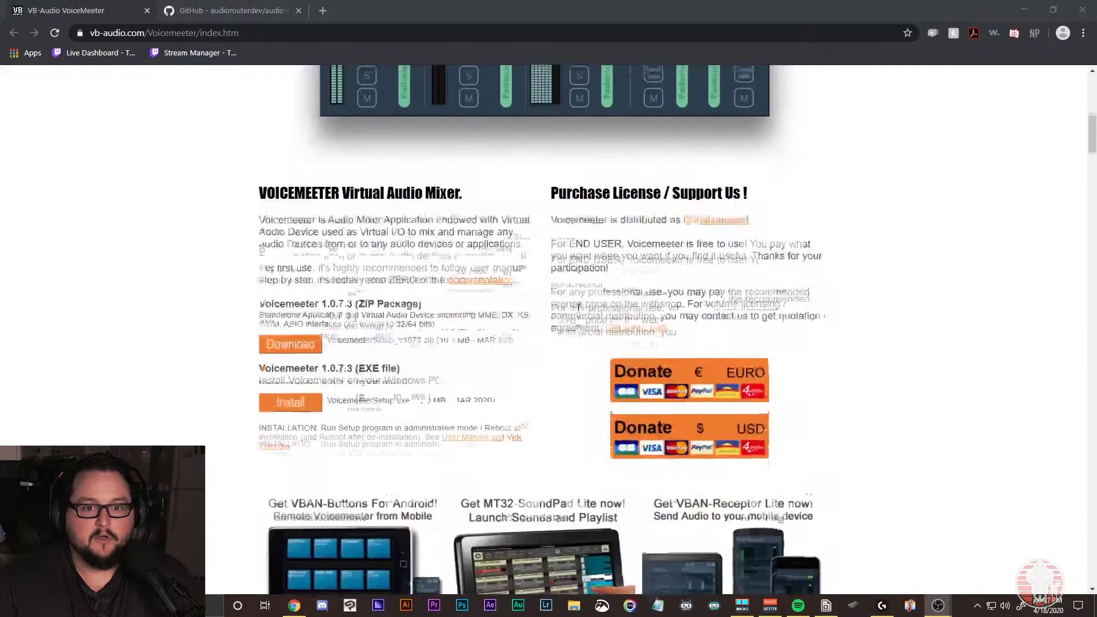
pyautogui.scroll(9, 505, 315)
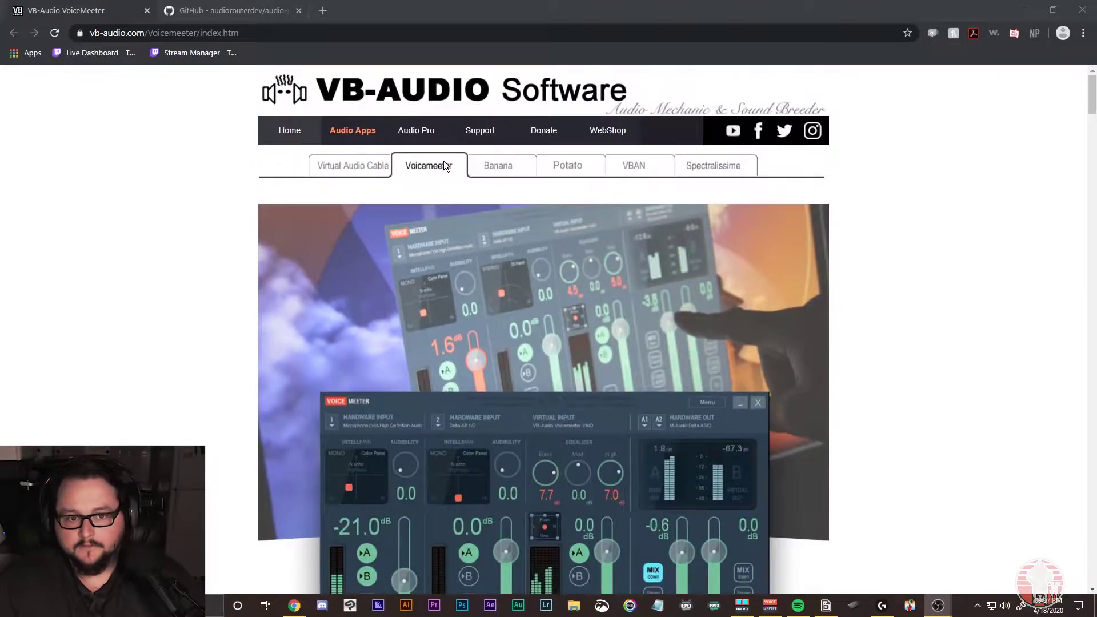
pyautogui.click(484, 168)
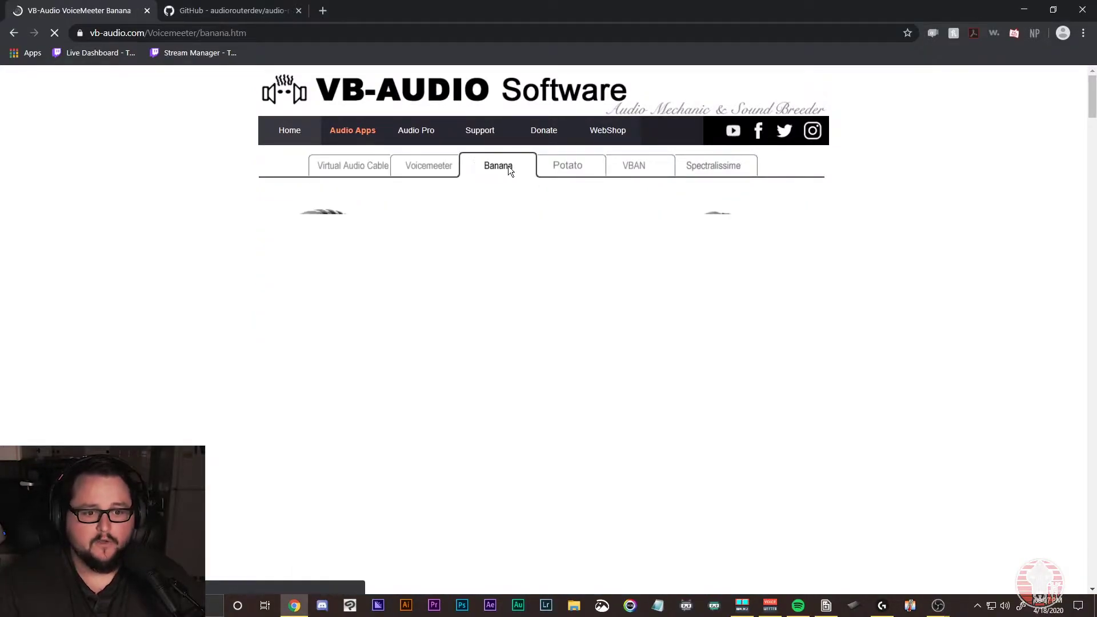
pyautogui.scroll(-8, 623, 340)
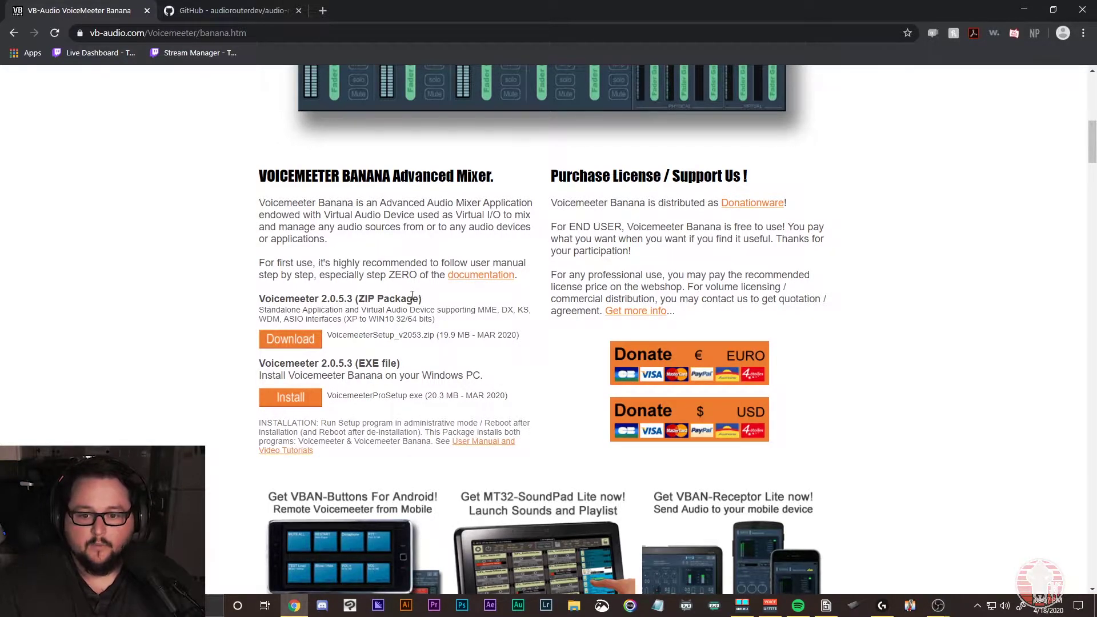
pyautogui.scroll(-2, 415, 291)
pyautogui.scroll(4, 785, 439)
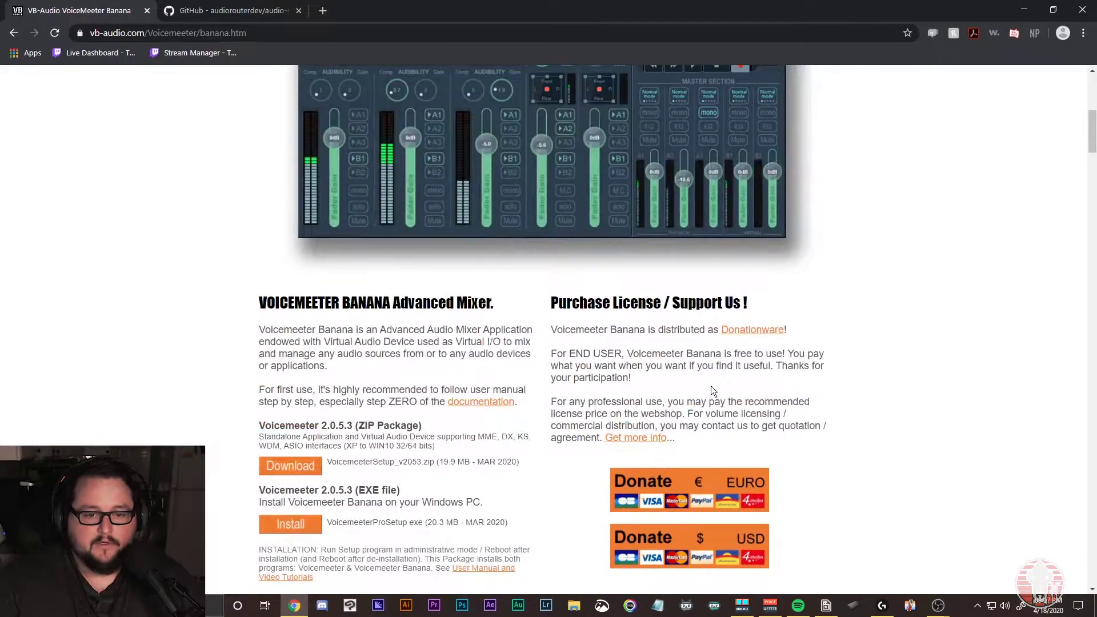
pyautogui.scroll(-1, 628, 360)
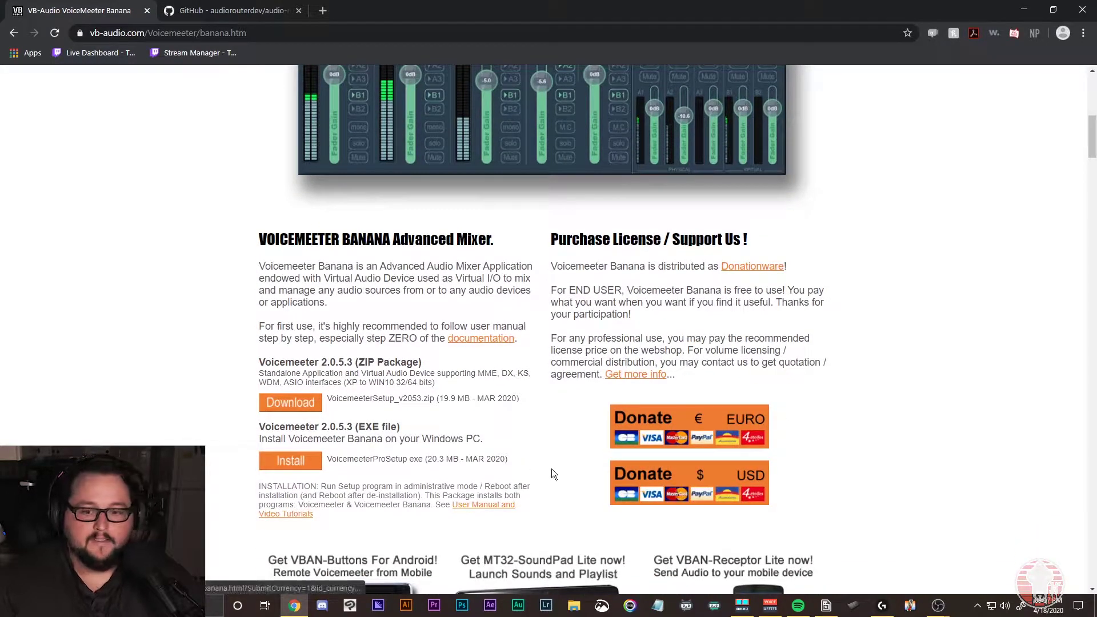
pyautogui.scroll(-3, 480, 323)
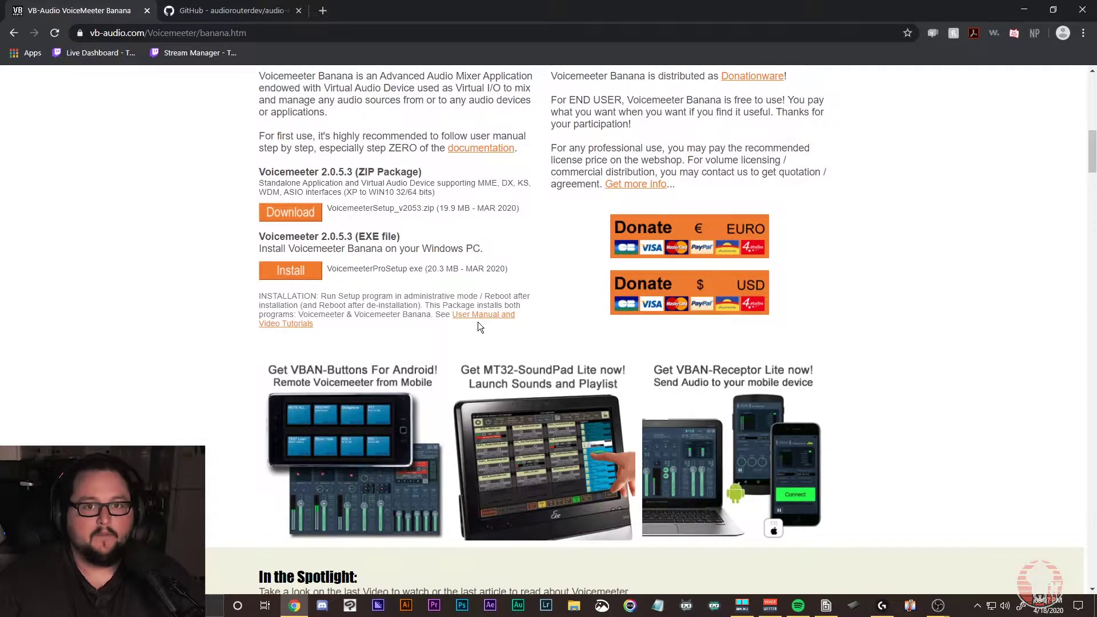
pyautogui.scroll(8, 478, 322)
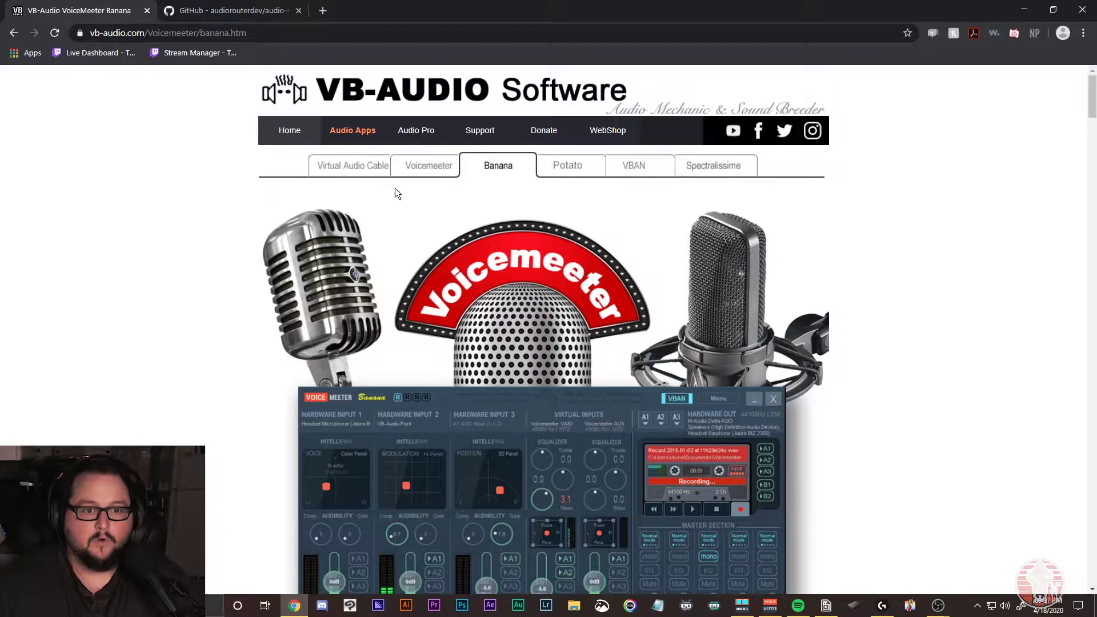
# Open the Virtual Audio Cable page and examine the VB-CABLE driver and the additional A+B and C+D cable packages
pyautogui.click(359, 174)
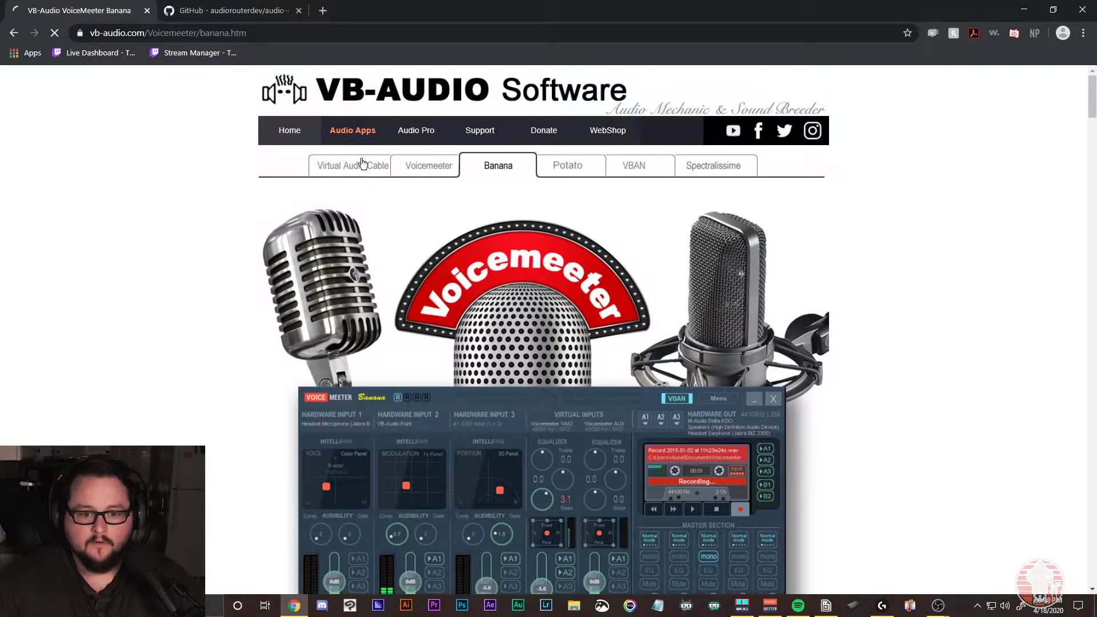
pyautogui.scroll(-20, 688, 267)
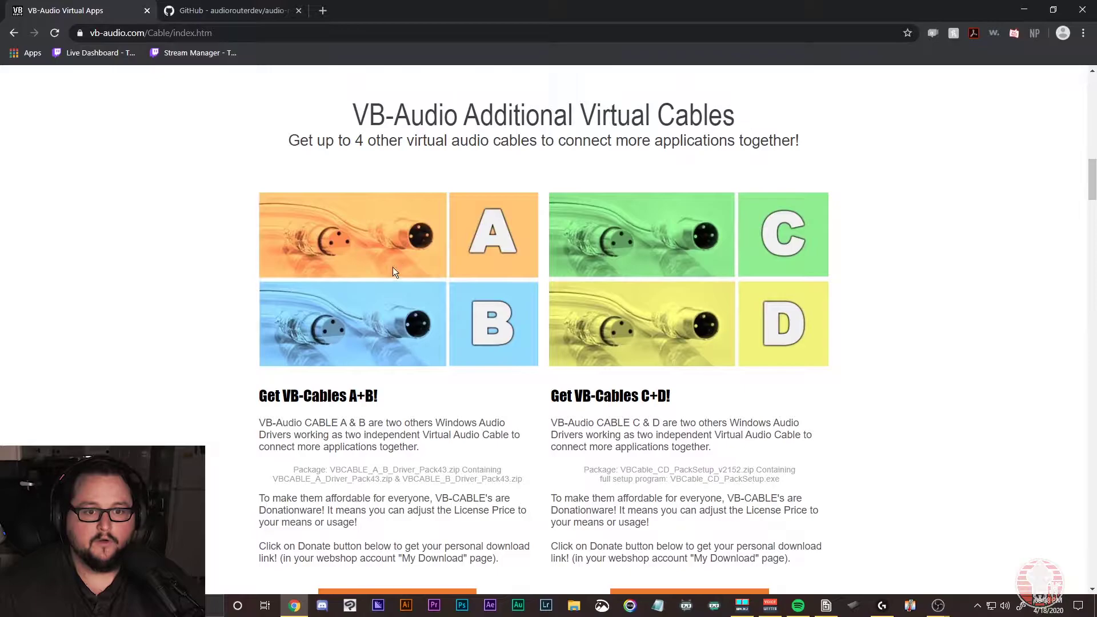
pyautogui.scroll(9, 394, 320)
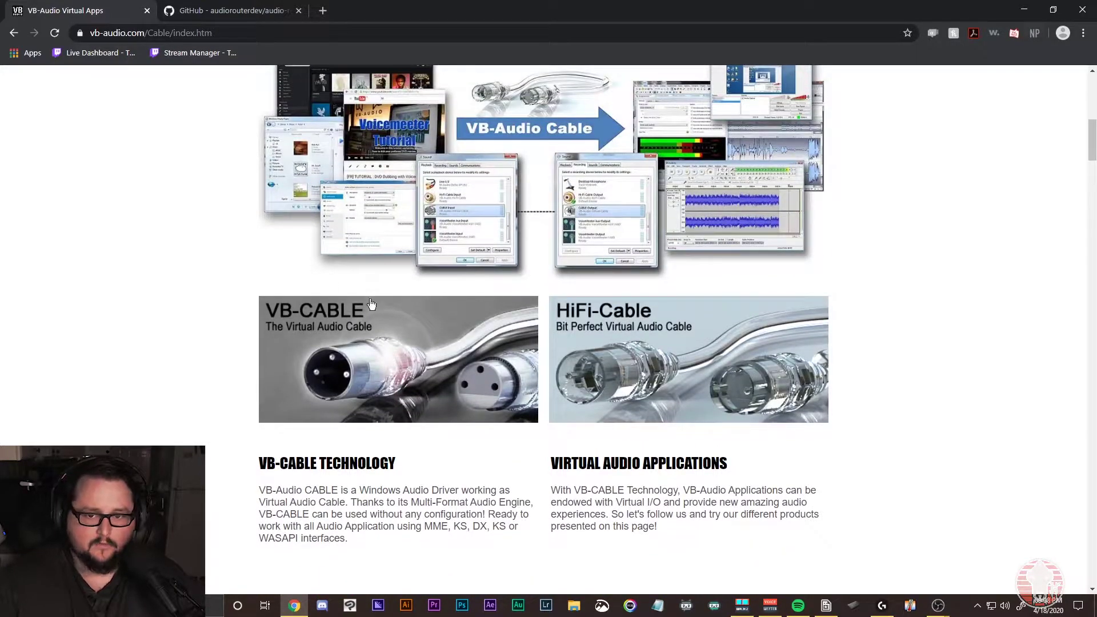
pyautogui.scroll(8, 377, 325)
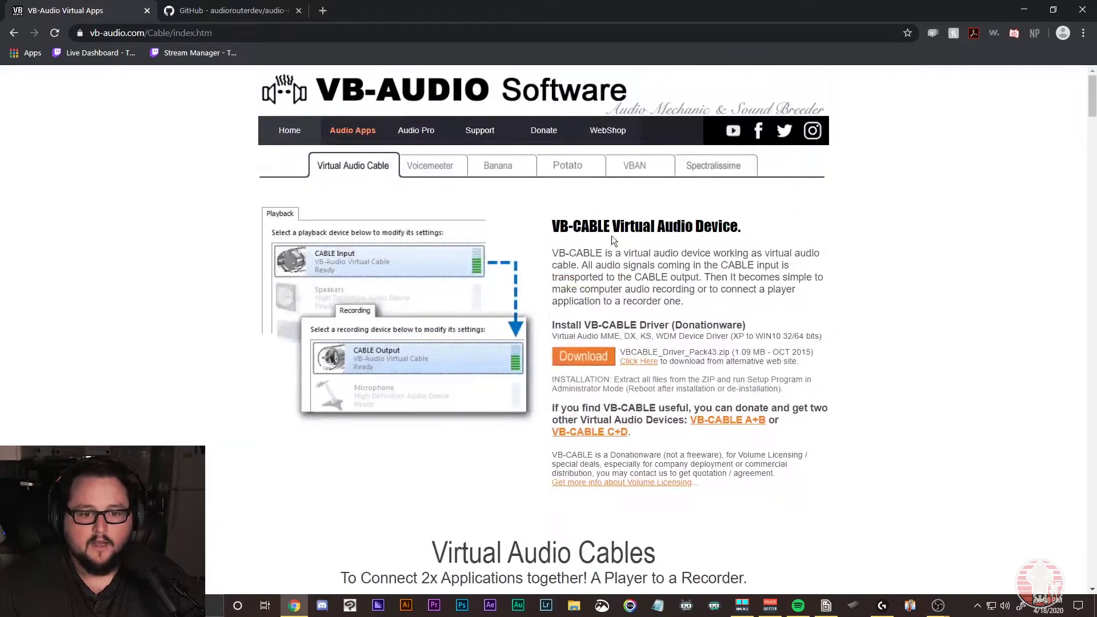
pyautogui.scroll(-12, 462, 261)
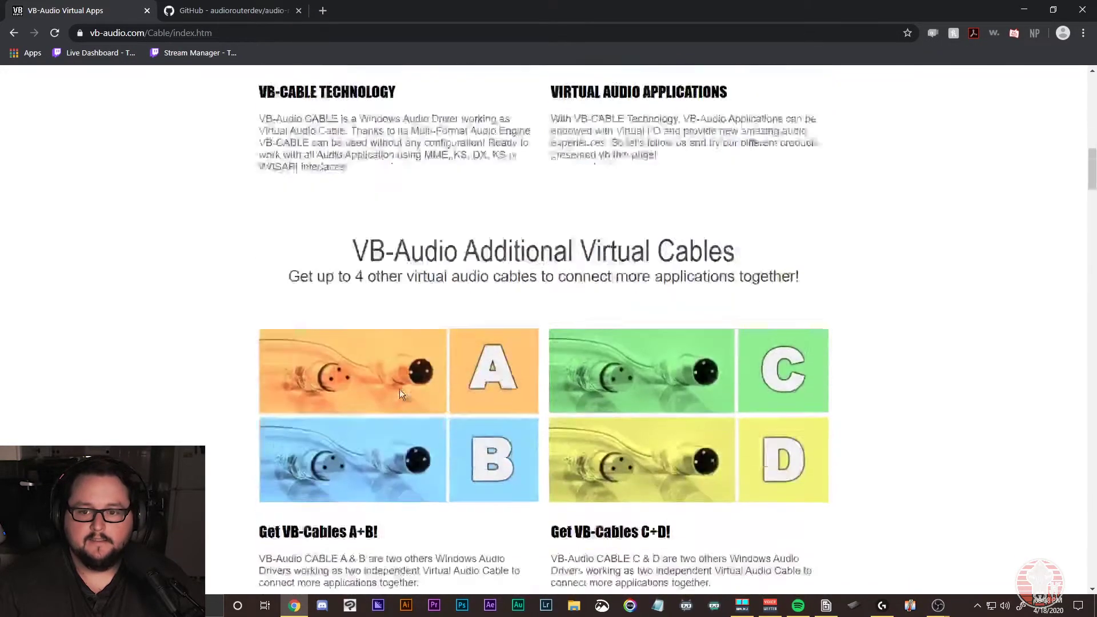
pyautogui.scroll(3, 405, 351)
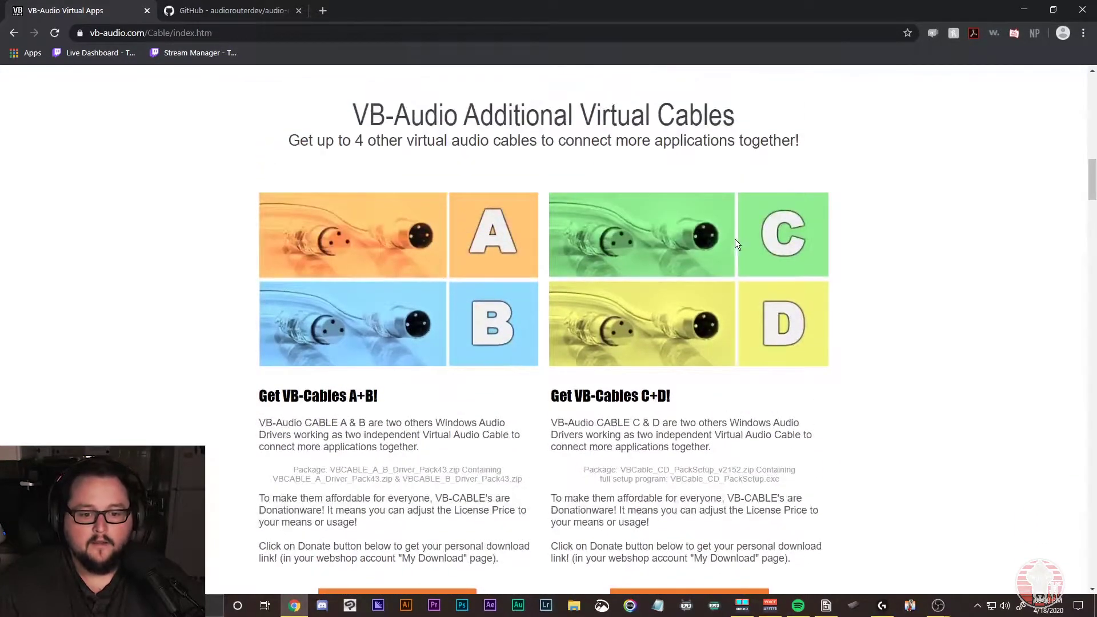
pyautogui.scroll(-3, 377, 474)
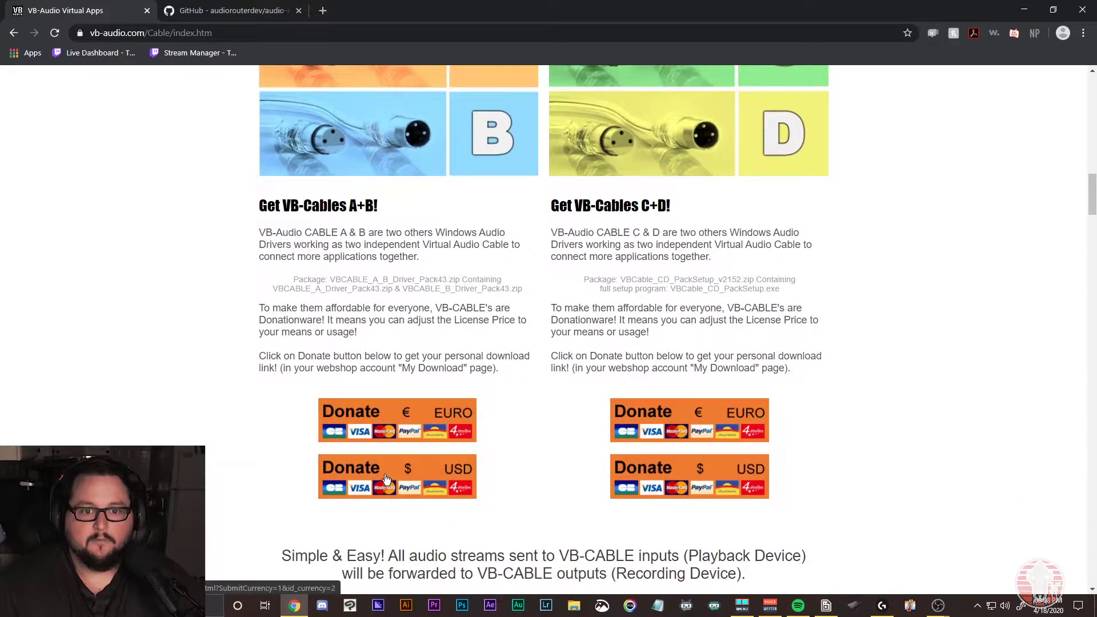
pyautogui.scroll(2, 426, 443)
pyautogui.scroll(4, 426, 444)
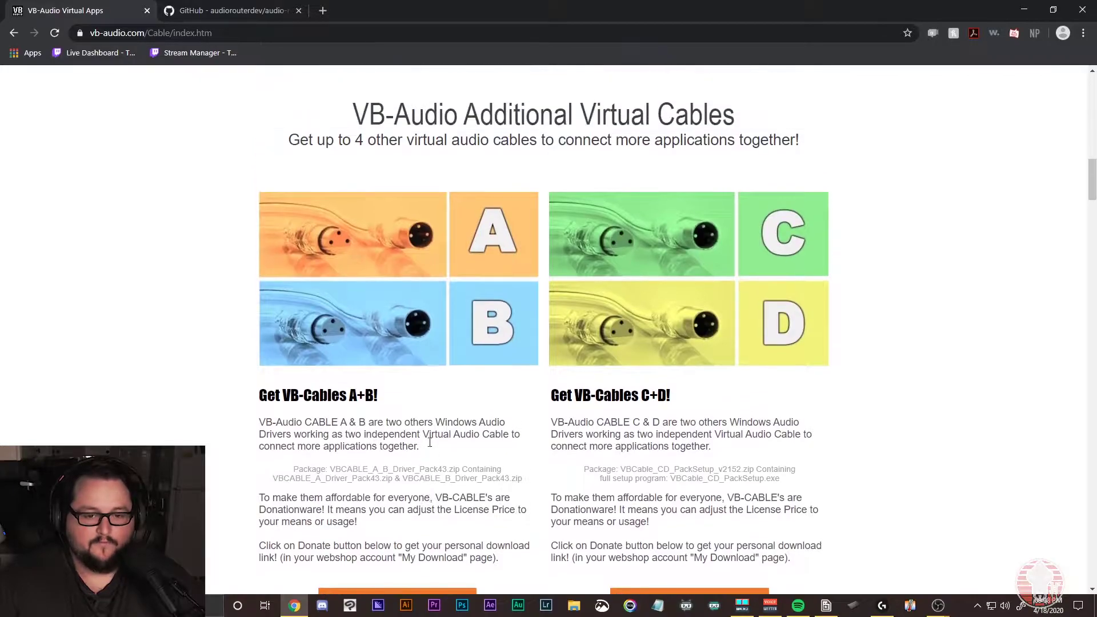
pyautogui.scroll(-1, 434, 359)
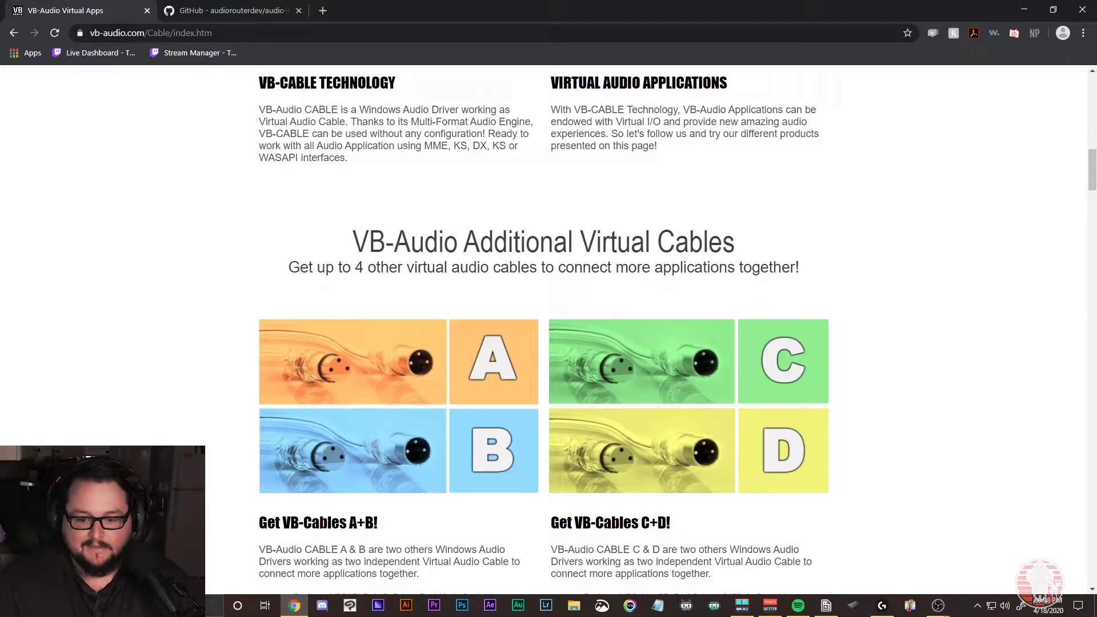
# Switch to the Voicemeeter Banana mixer and open the input device list of the My Mic channel
pyautogui.hotkey('alt', 'Tab')
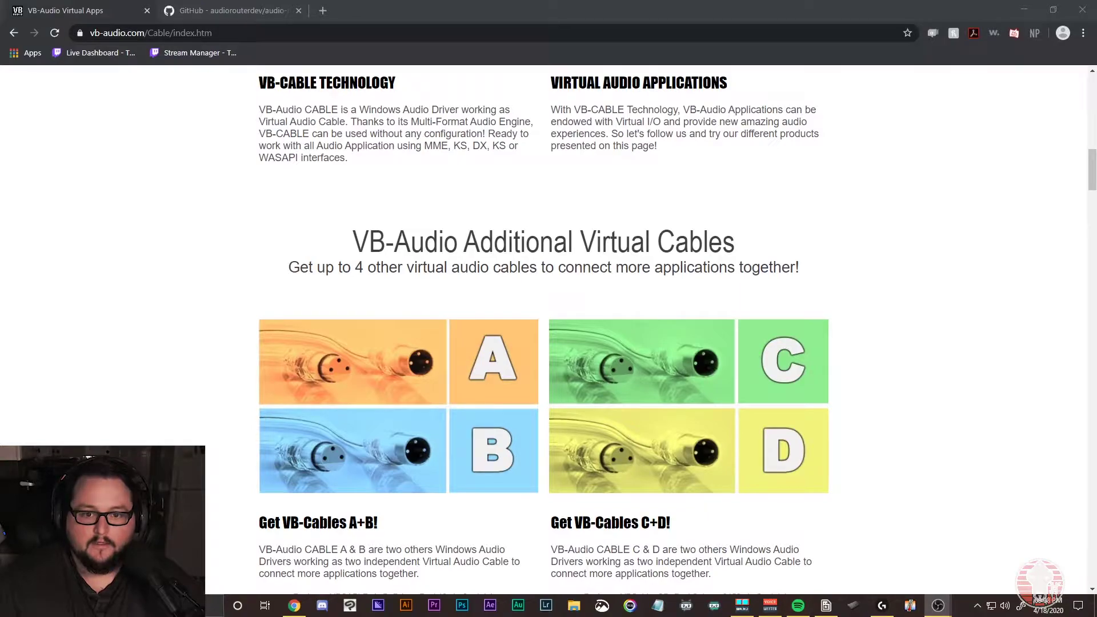
pyautogui.click(772, 607)
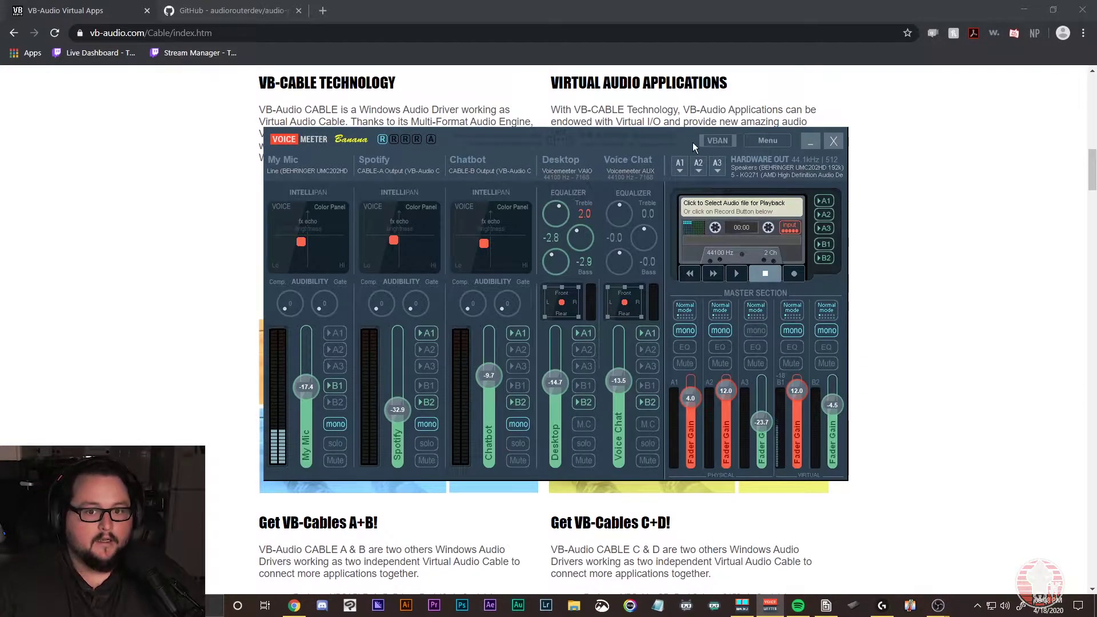
pyautogui.moveTo(692, 142); pyautogui.dragTo(655, 163)
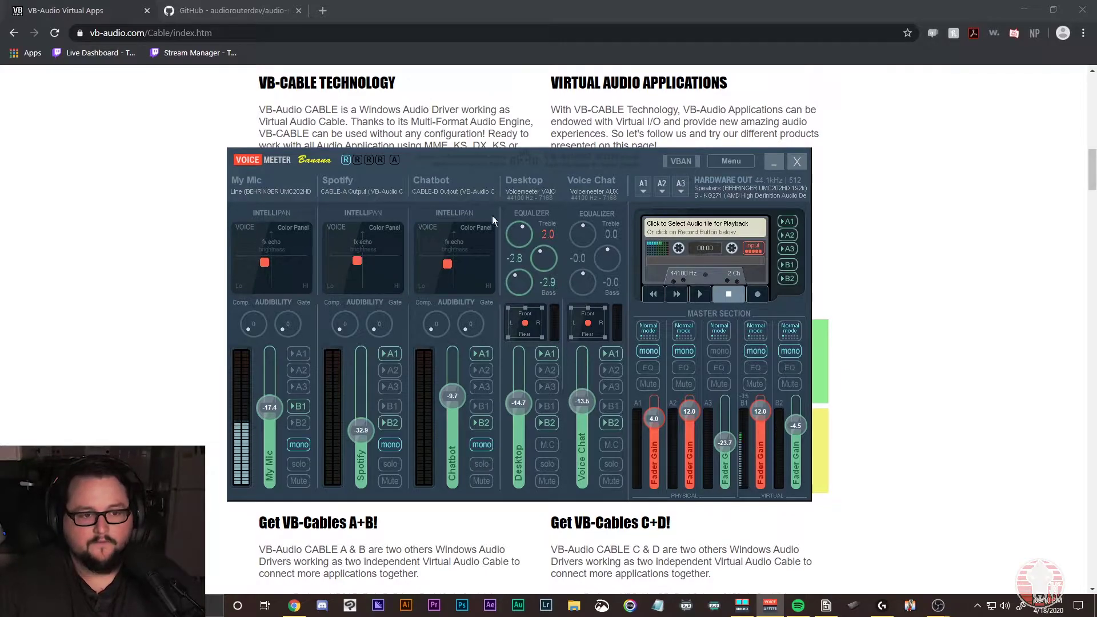
pyautogui.click(271, 191)
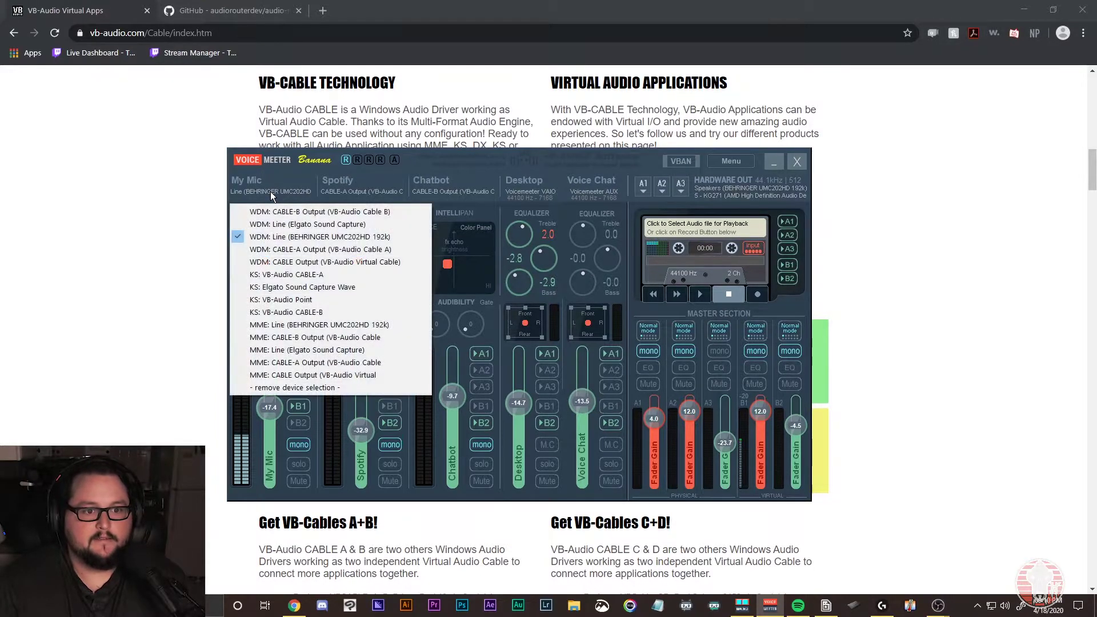
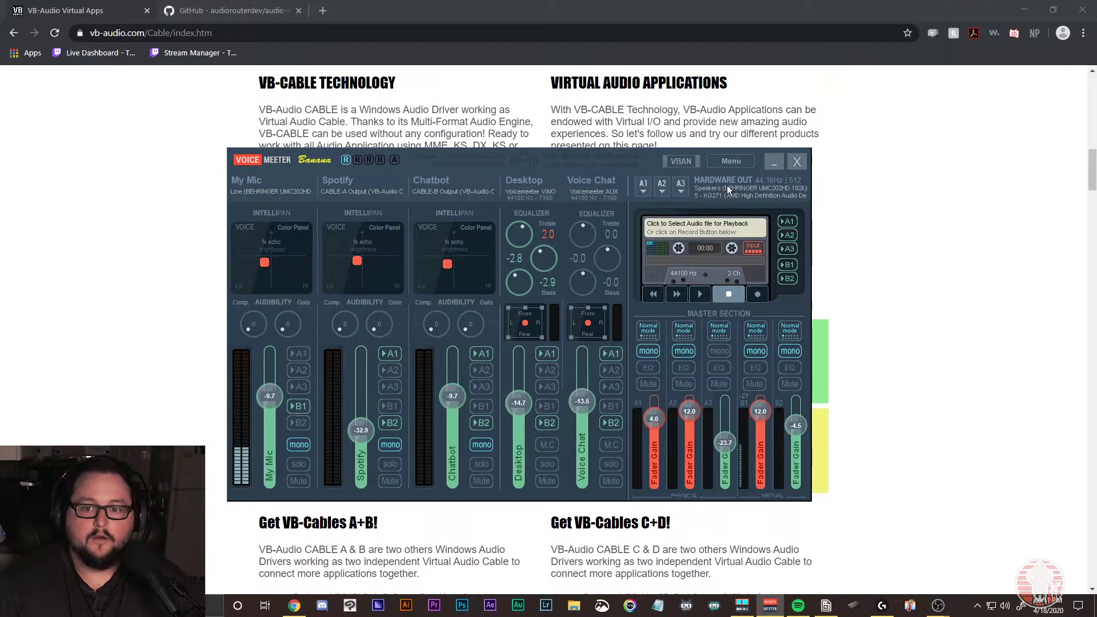
# Set hardware output A1 to WDM: Speakers (BEHRINGER UMC202HD 192k) and A2 to WDM: 5 - KG271 (AMD High Definition Audio Device)
pyautogui.click(642, 189)
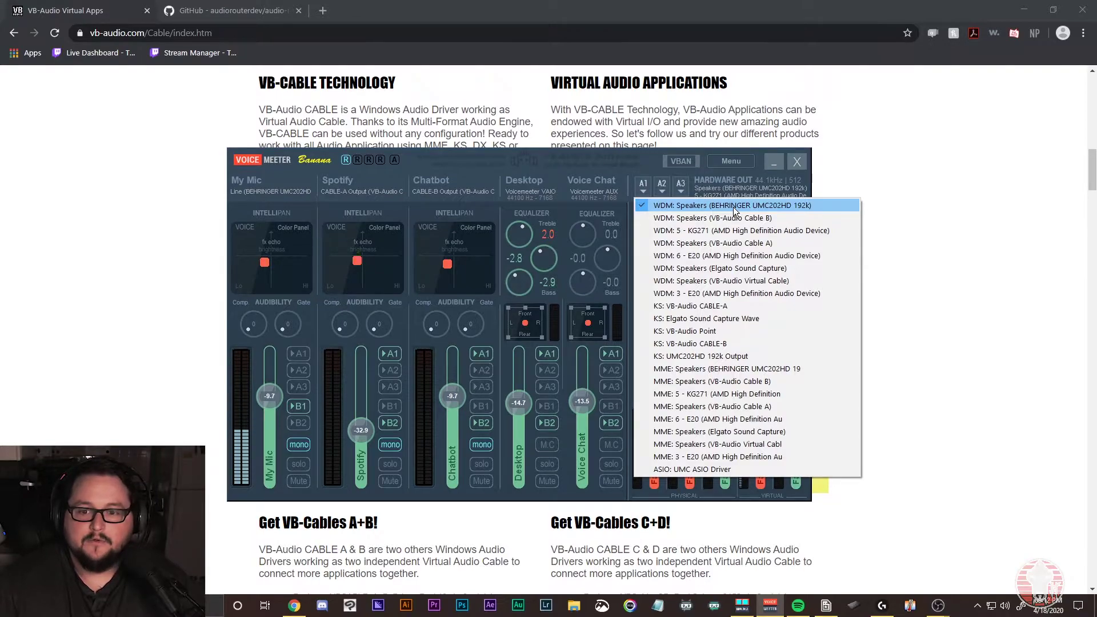
pyautogui.click(732, 207)
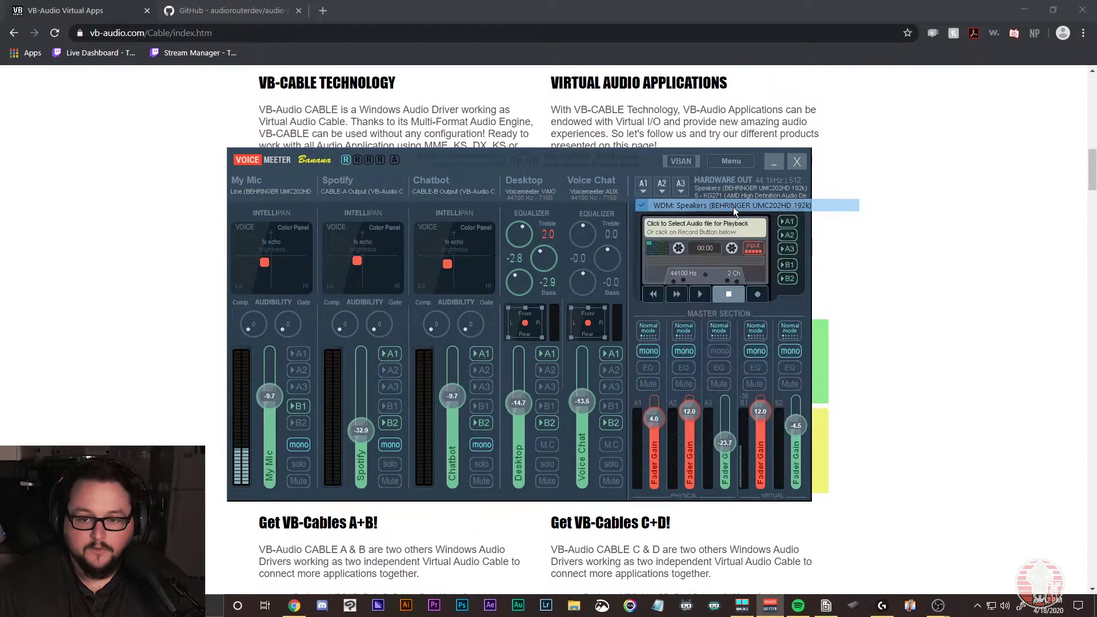
pyautogui.click(662, 188)
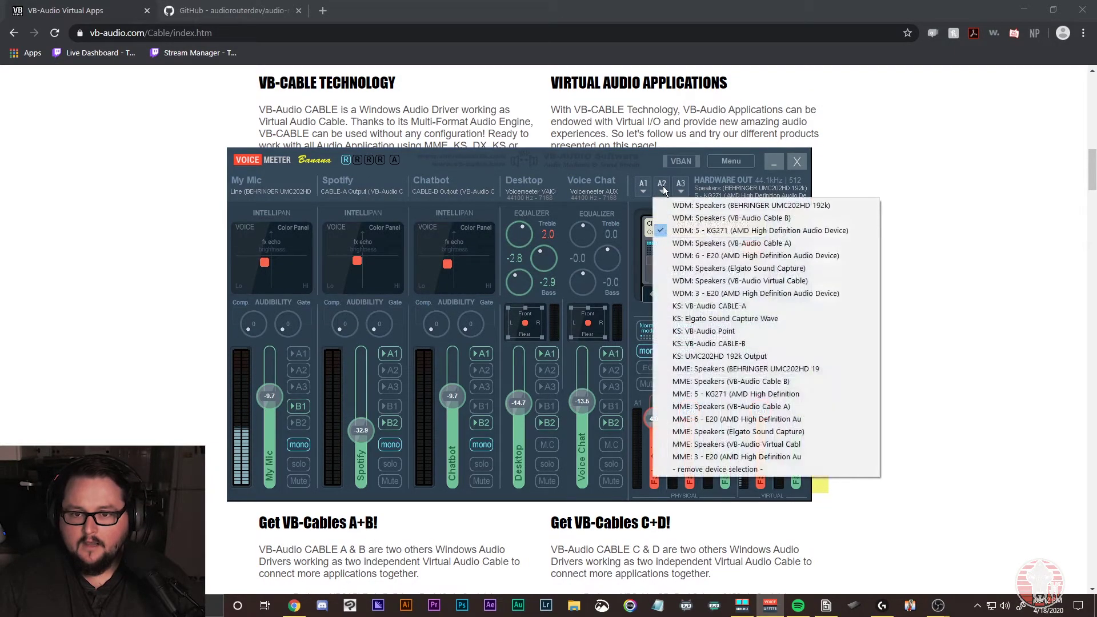
pyautogui.click(729, 231)
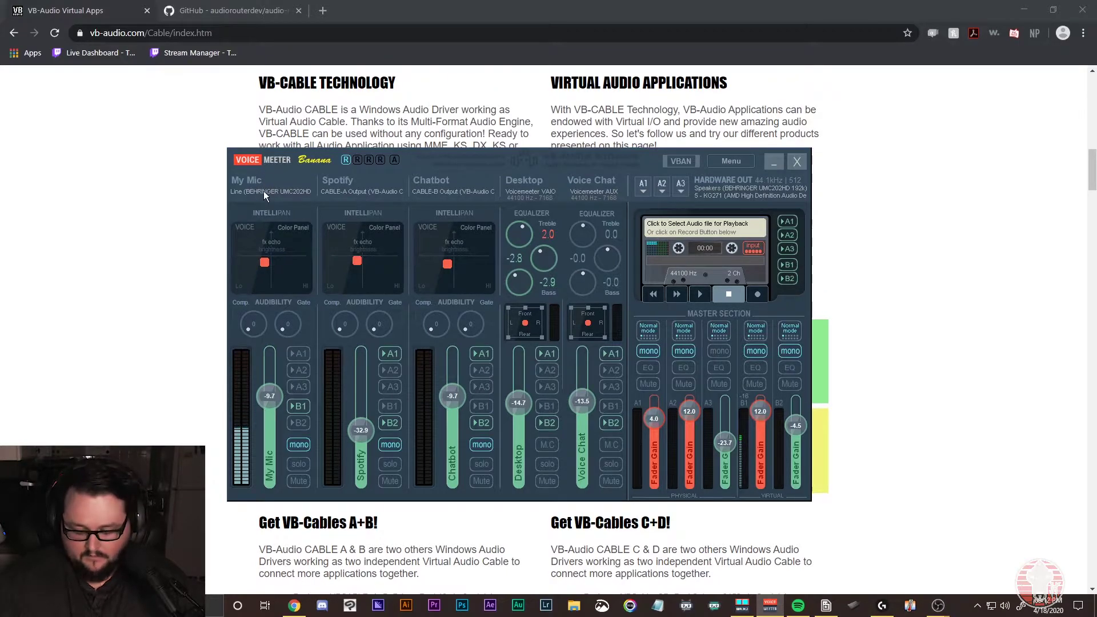
# Label the second hardware input Spotify and assign it the device WDM: CABLE-A Output (VB-Audio Cable A)
pyautogui.click(343, 181)
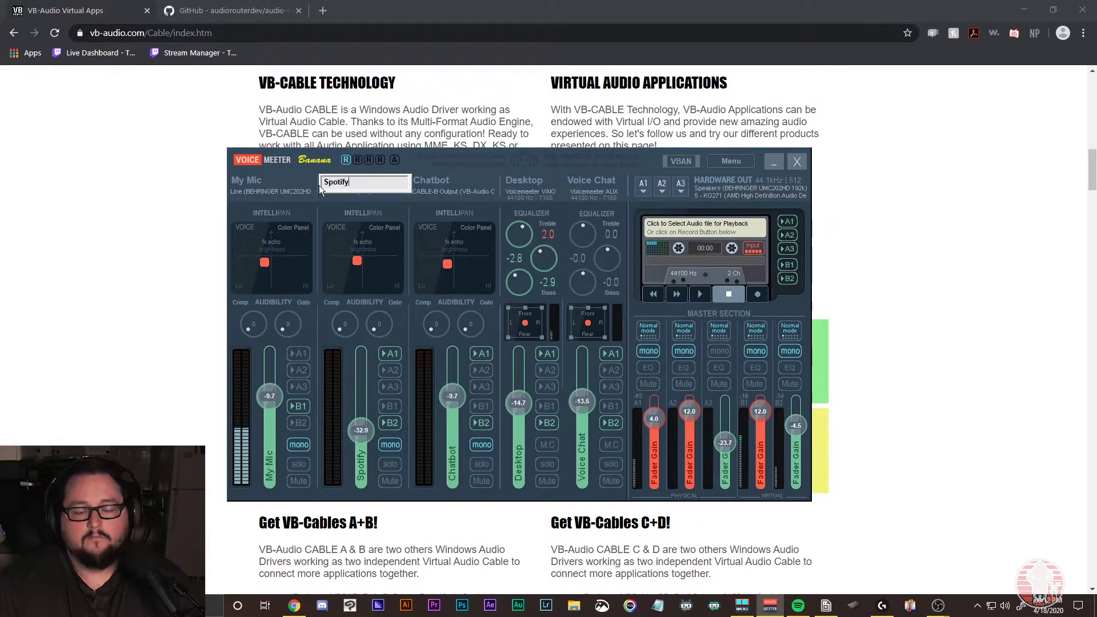
pyautogui.press('Return')
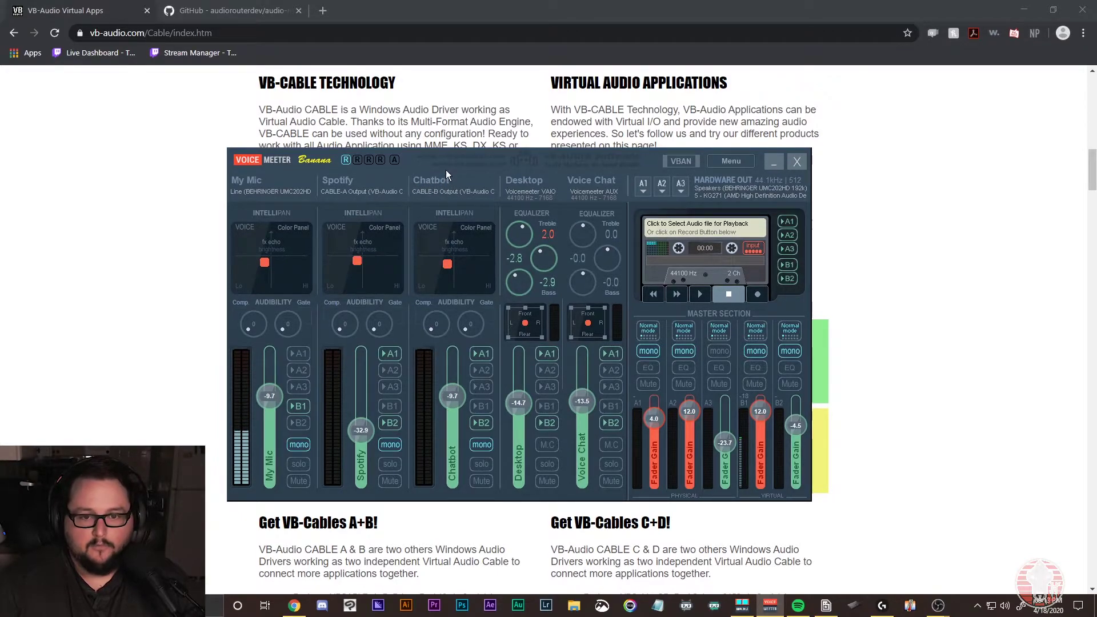
pyautogui.click(351, 192)
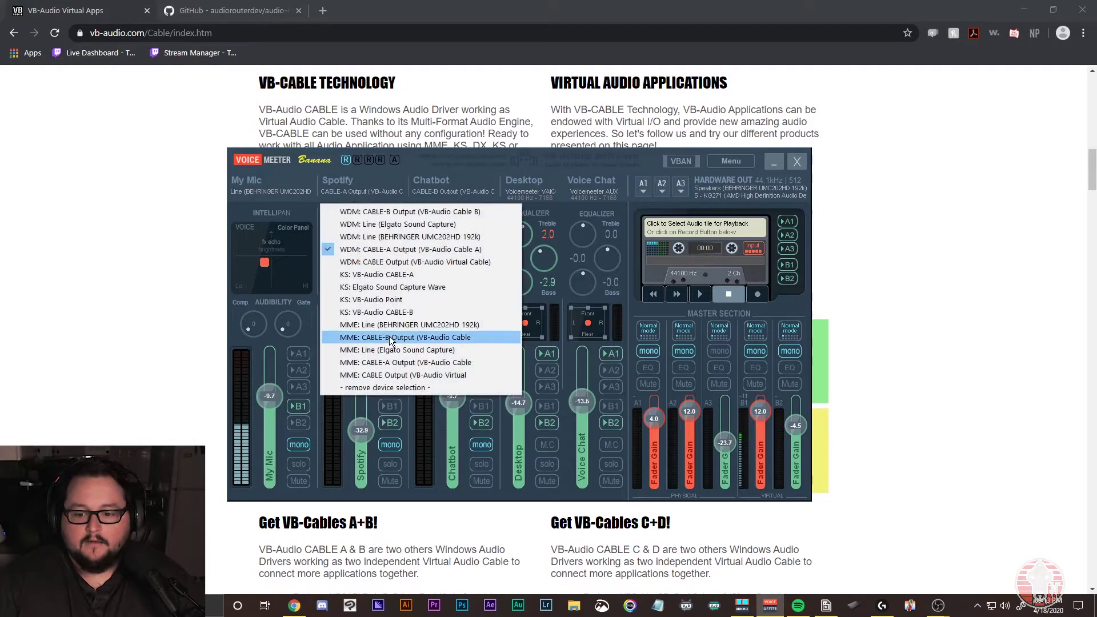
pyautogui.click(423, 251)
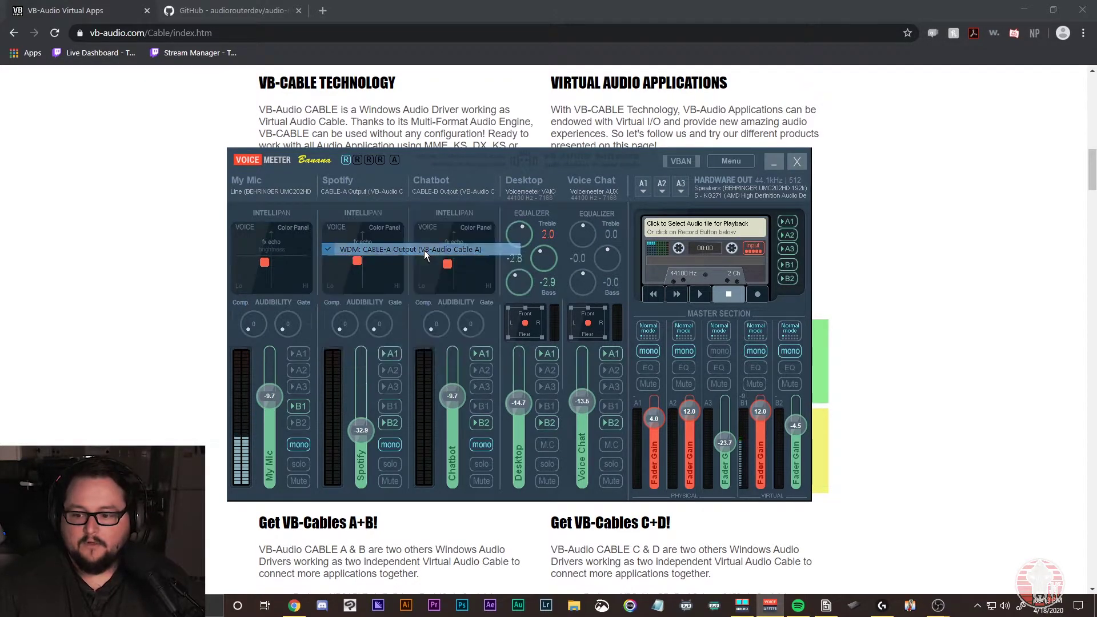
# Assign WDM: CABLE-B Output (VB-Audio Cable B) as the Chatbot channel's input device
pyautogui.click(451, 194)
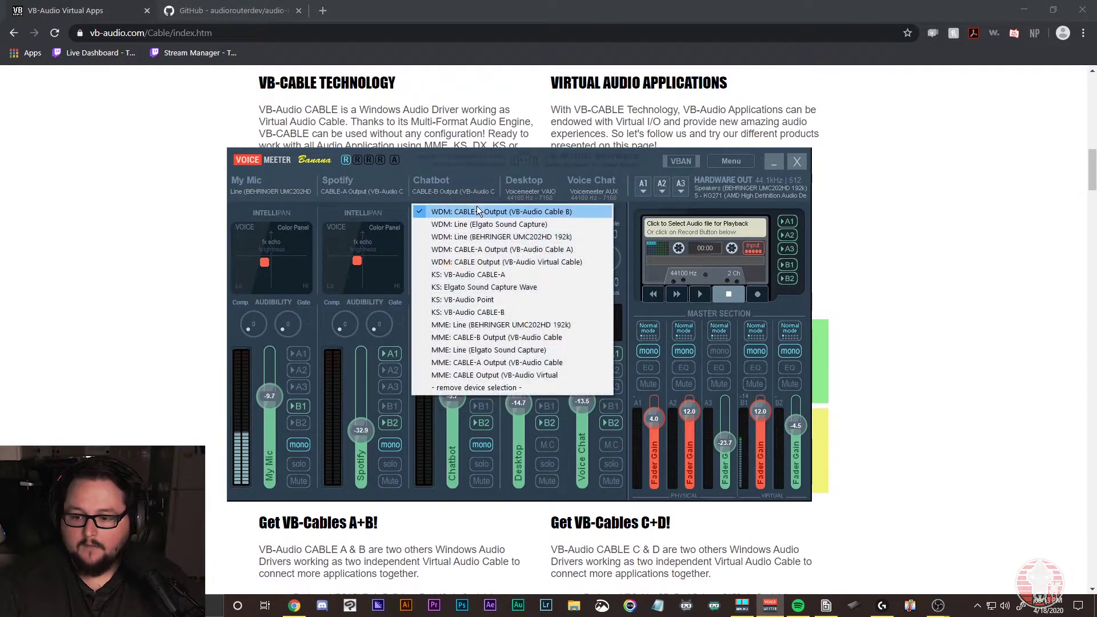
pyautogui.click(454, 211)
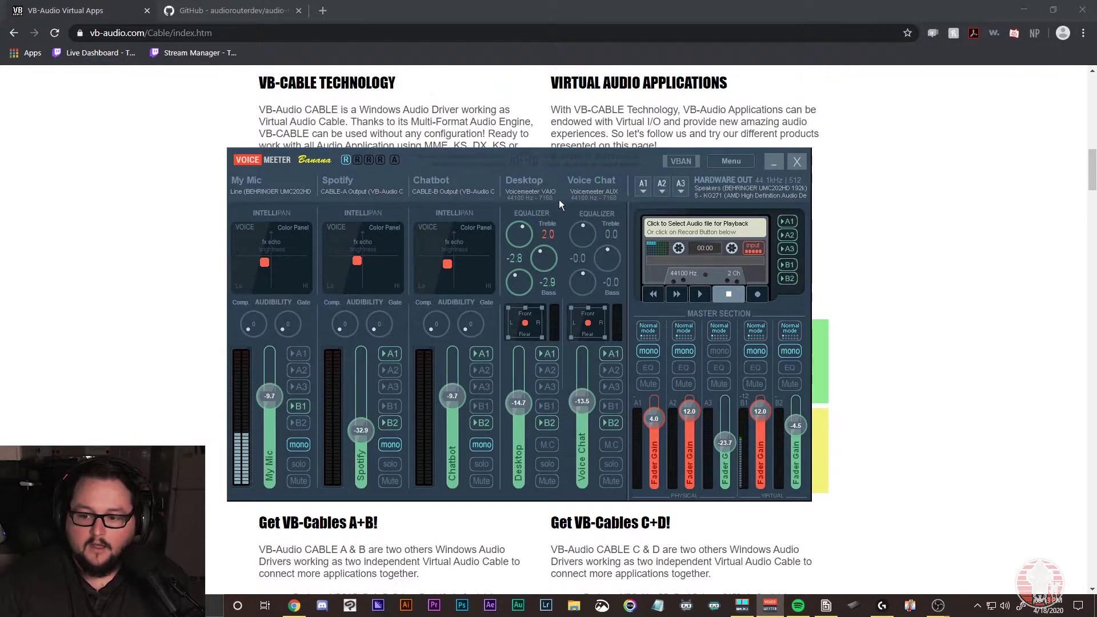
# Check which playback device is selected in the Windows volume control
pyautogui.click(1004, 607)
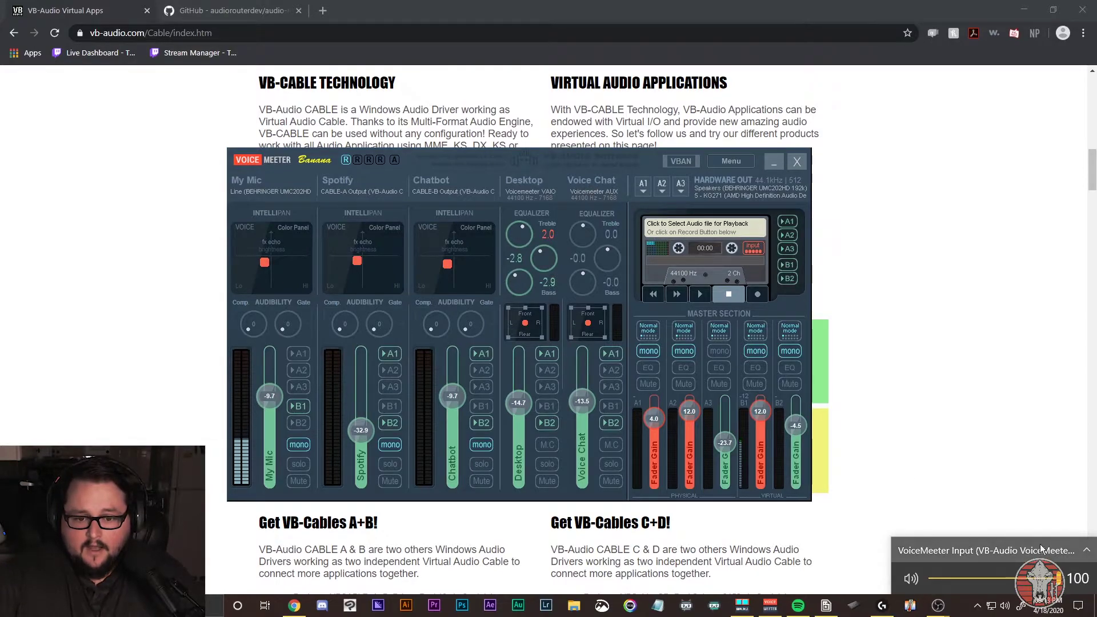
pyautogui.click(1086, 551)
pyautogui.click(1088, 463)
pyautogui.click(863, 546)
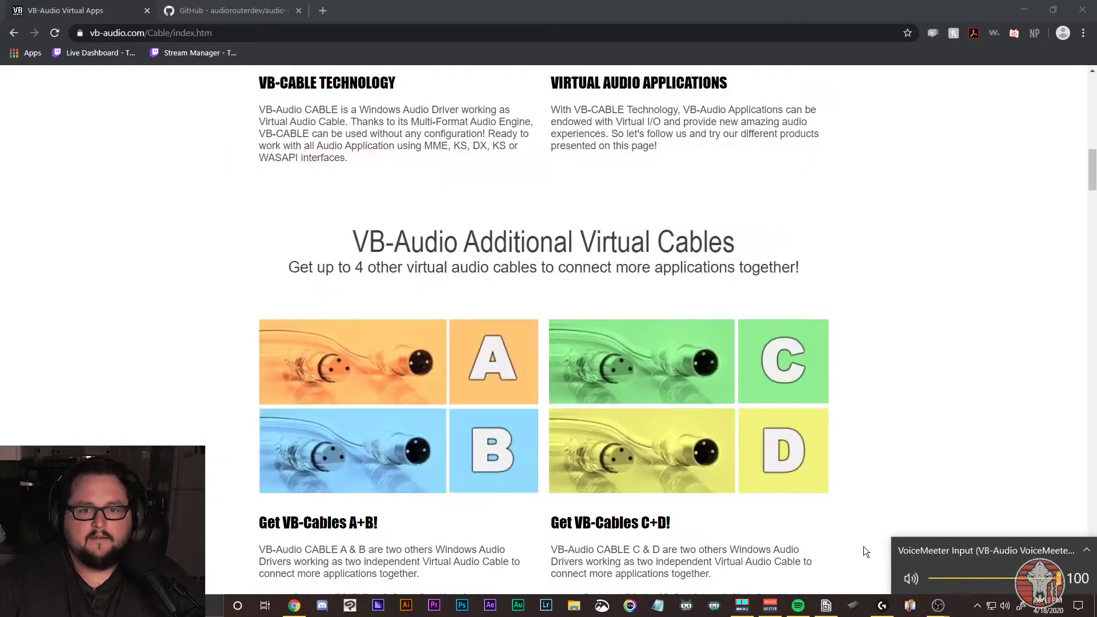
# Review the Audio Router GitHub page and its 64-bit and 32-bit download links
pyautogui.click(780, 611)
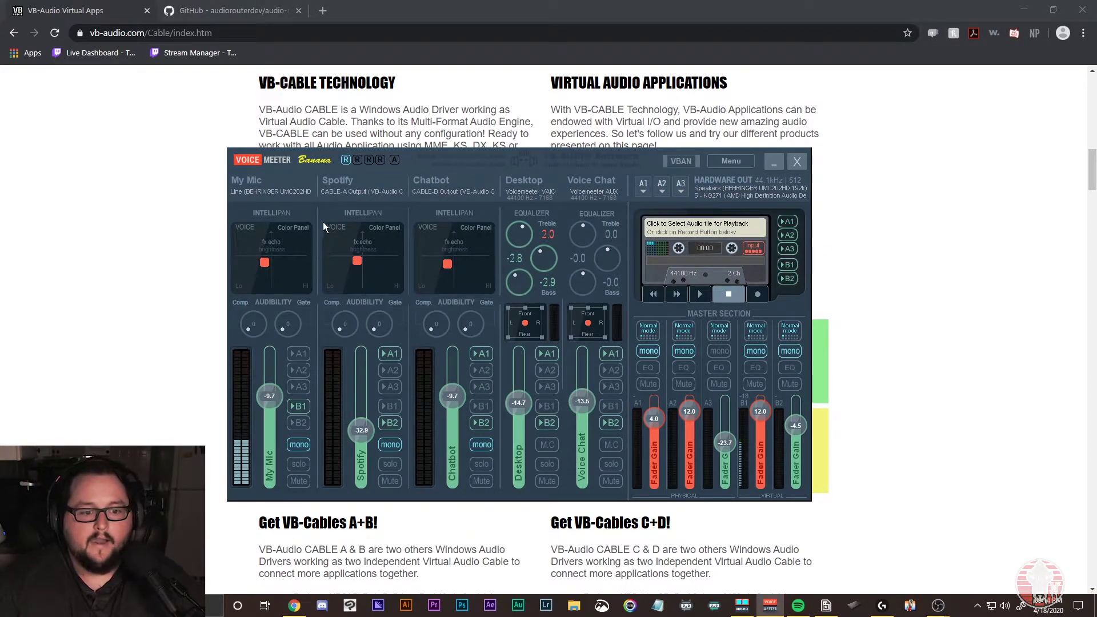
pyautogui.click(255, 17)
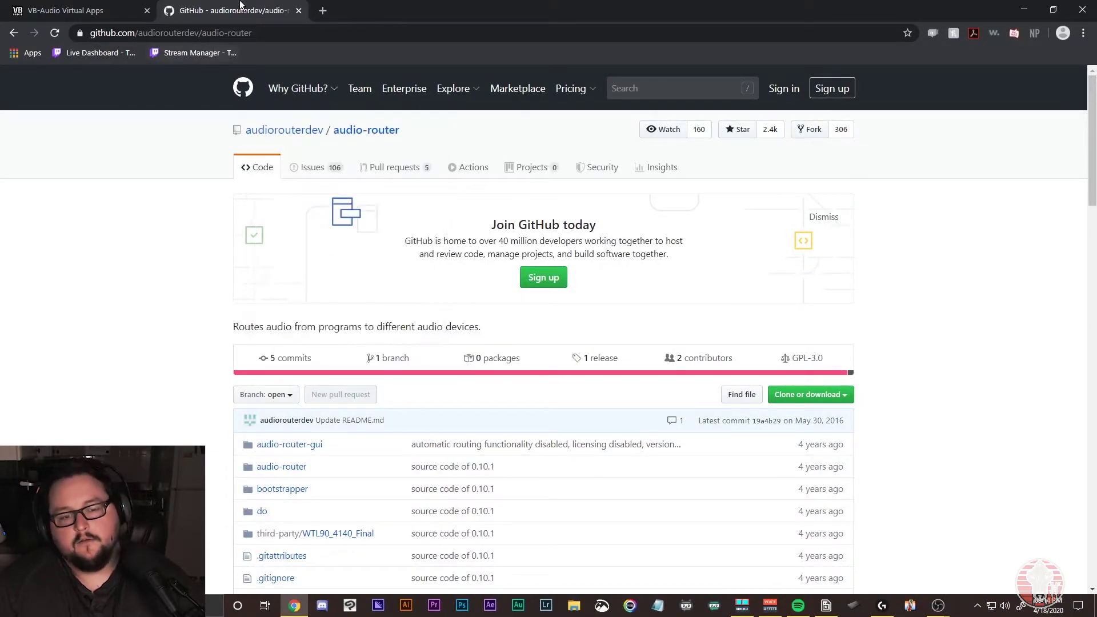
pyautogui.scroll(-11, 392, 307)
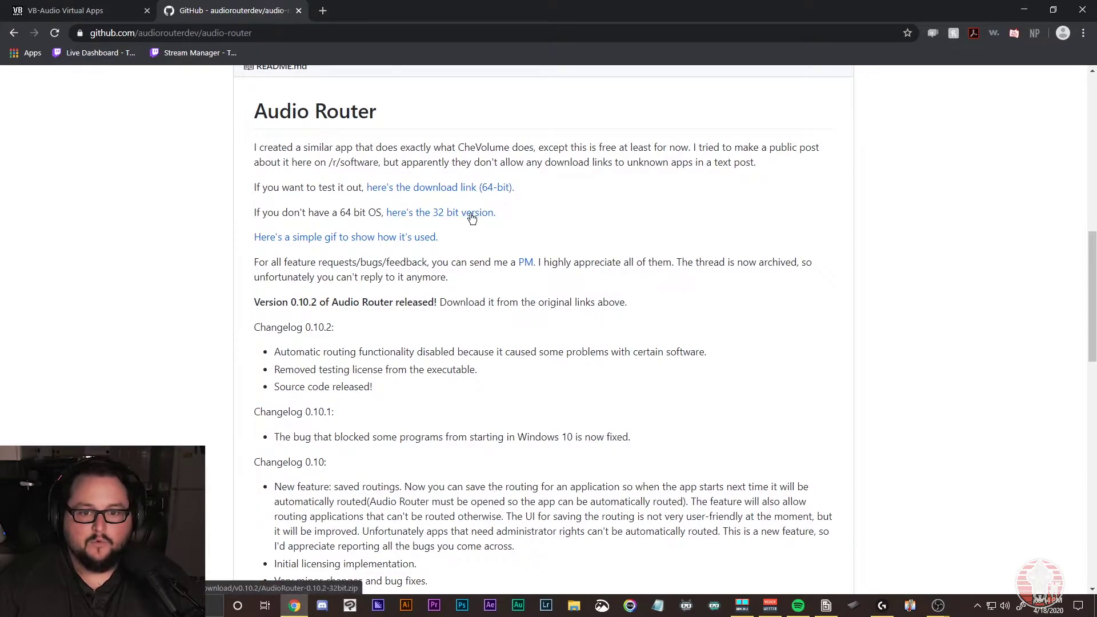
pyautogui.scroll(10, 507, 251)
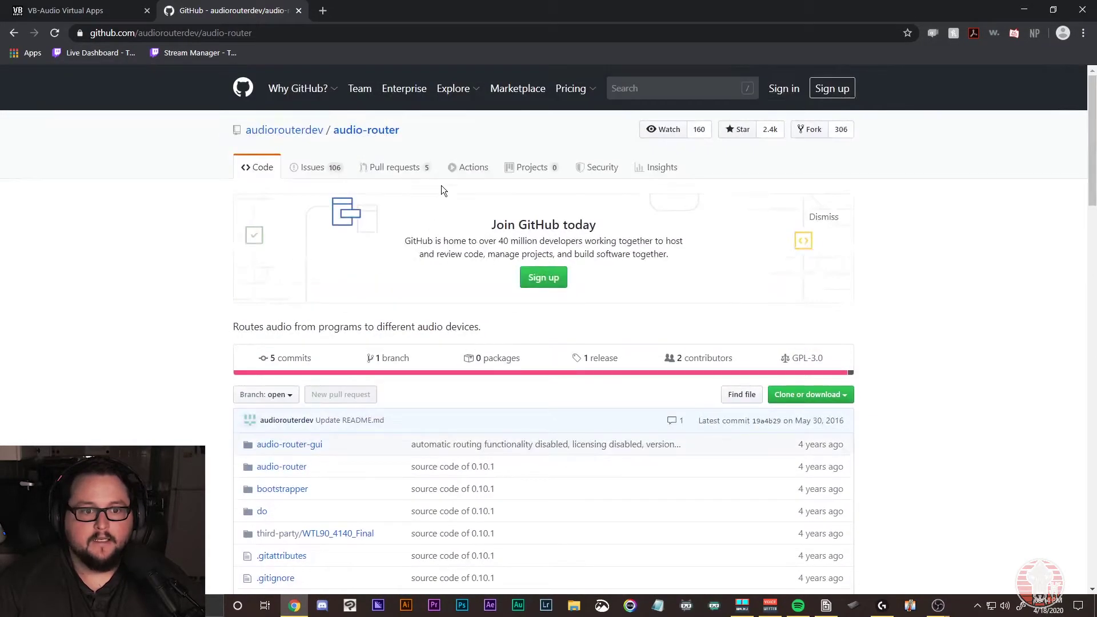
# Switch to Audio Router and move its window nearer the middle of the screen
pyautogui.click(826, 605)
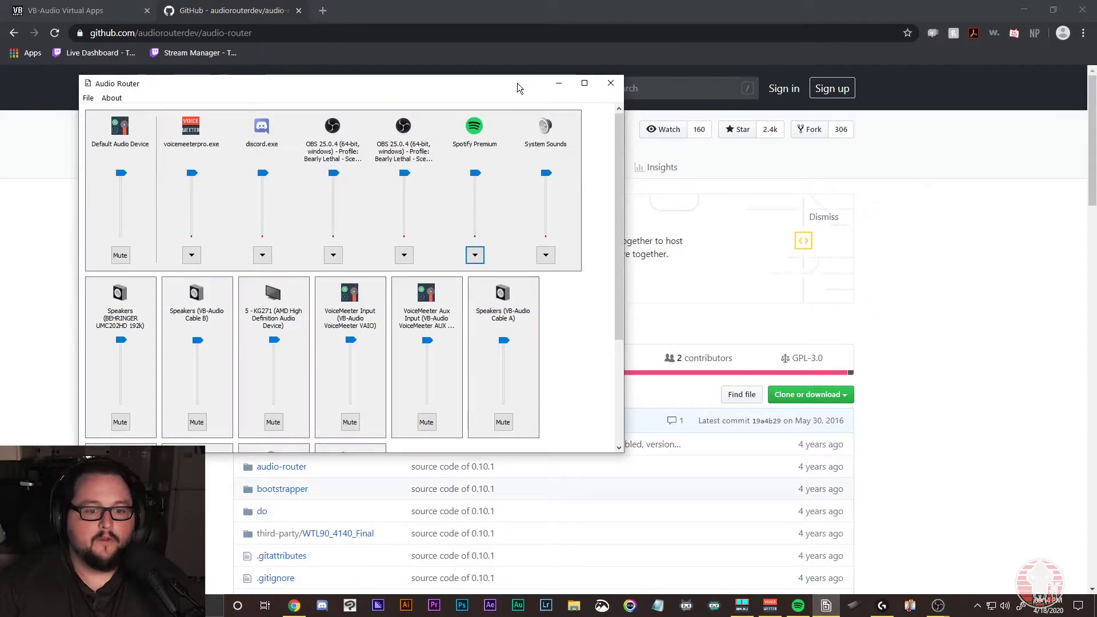
pyautogui.moveTo(519, 84); pyautogui.dragTo(636, 172)
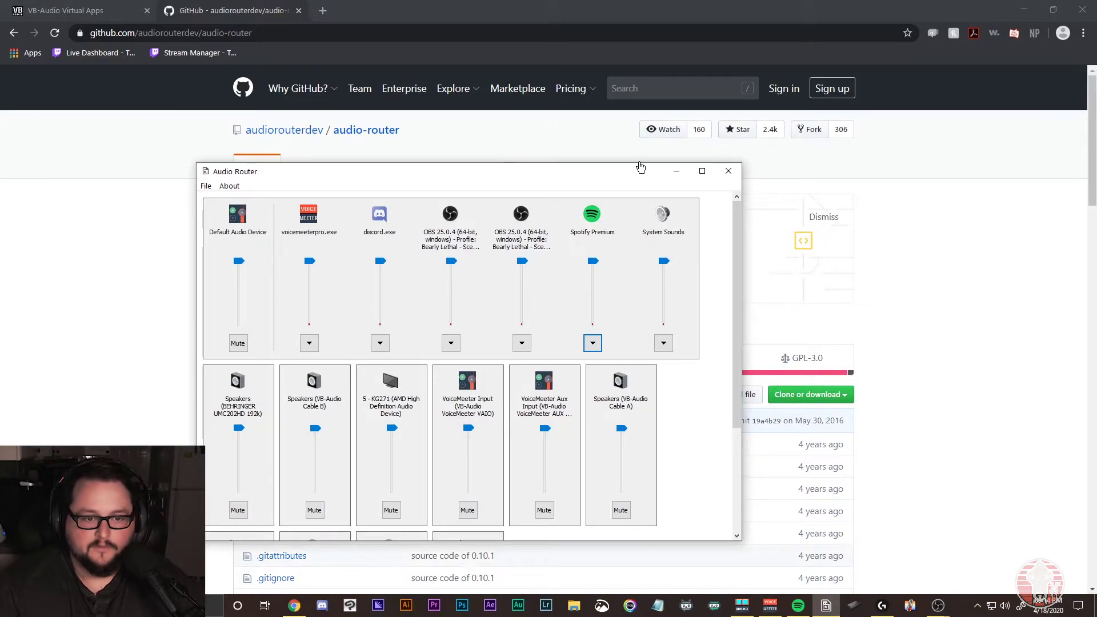
pyautogui.hotkey('alt', 'Tab')
pyautogui.hotkey('alt', 'Tab')
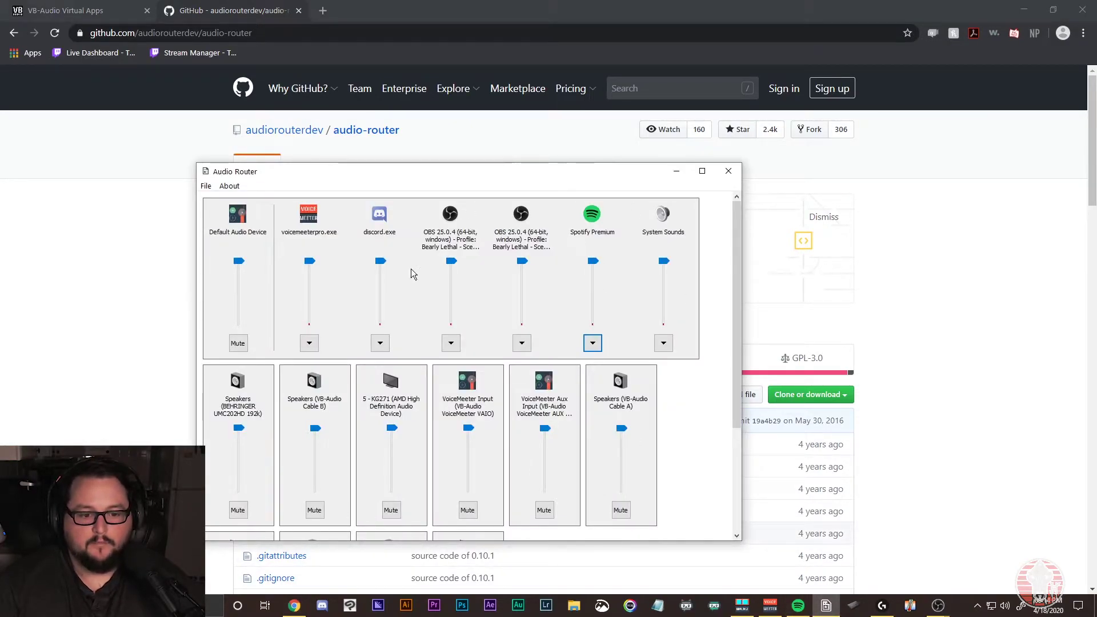
# Start playing the copyright-free music playlist in Spotify at about half volume, leaving the Audio Router window in view
pyautogui.click(792, 607)
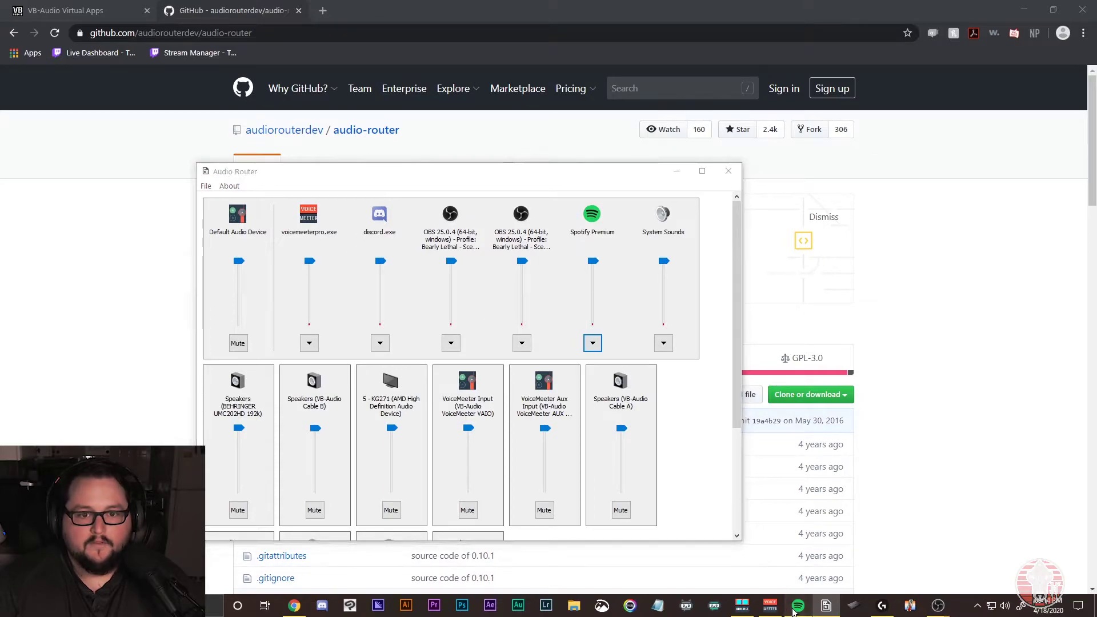
pyautogui.moveTo(412, 256); pyautogui.dragTo(496, 174)
pyautogui.click(334, 474)
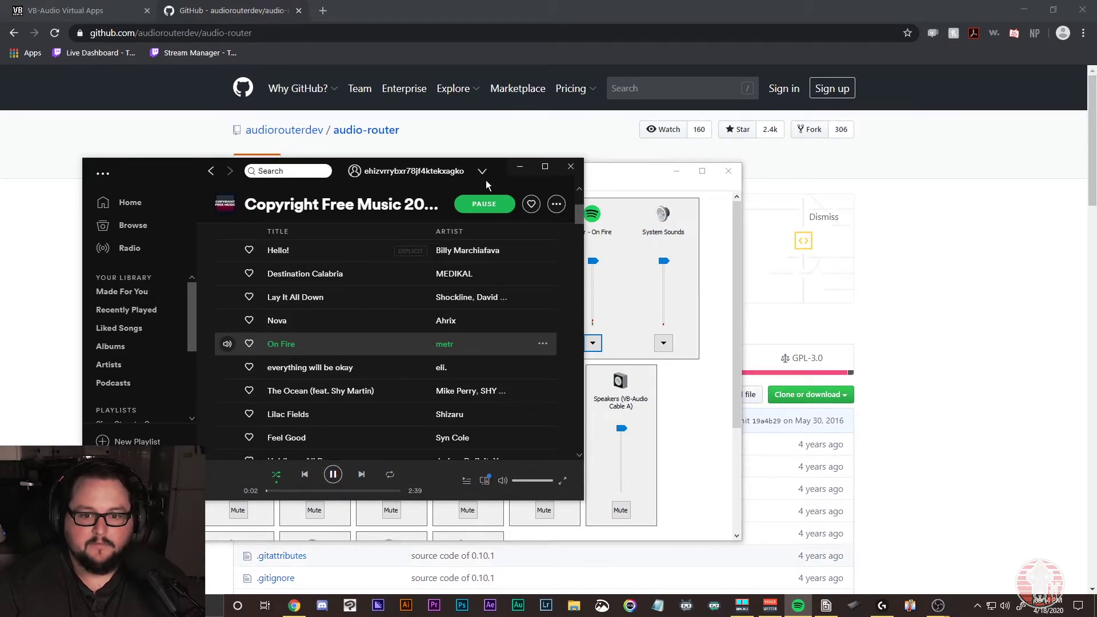
pyautogui.moveTo(553, 481); pyautogui.dragTo(533, 481)
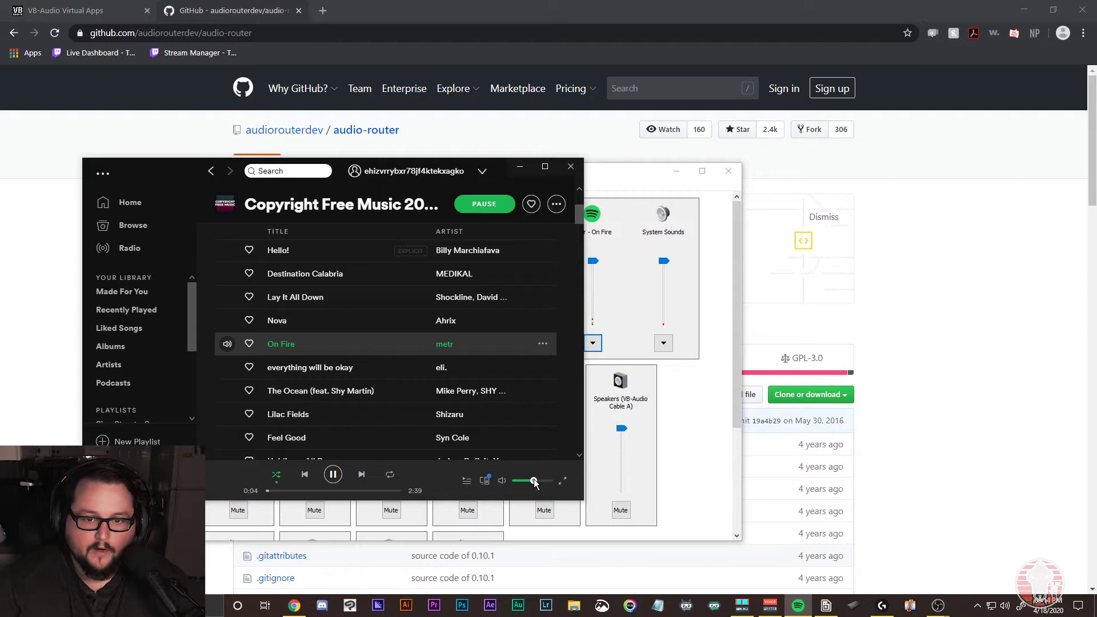
pyautogui.click(519, 166)
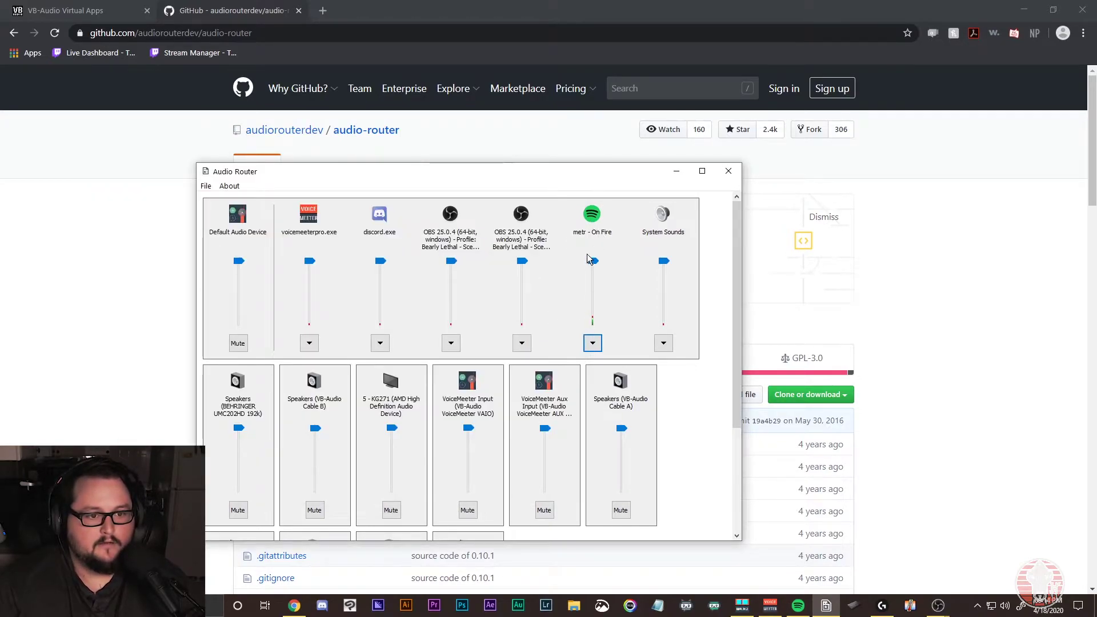
# Route Spotify's audio to Speakers (VB-Audio Cable A) in Audio Router with soft routing left off
pyautogui.click(595, 344)
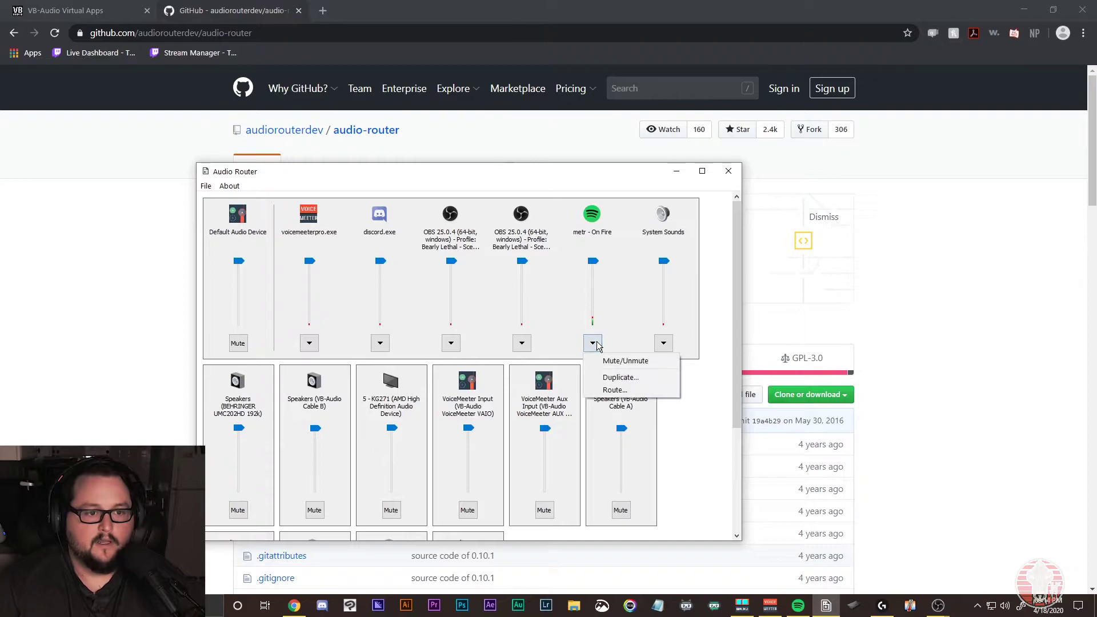
pyautogui.click(611, 390)
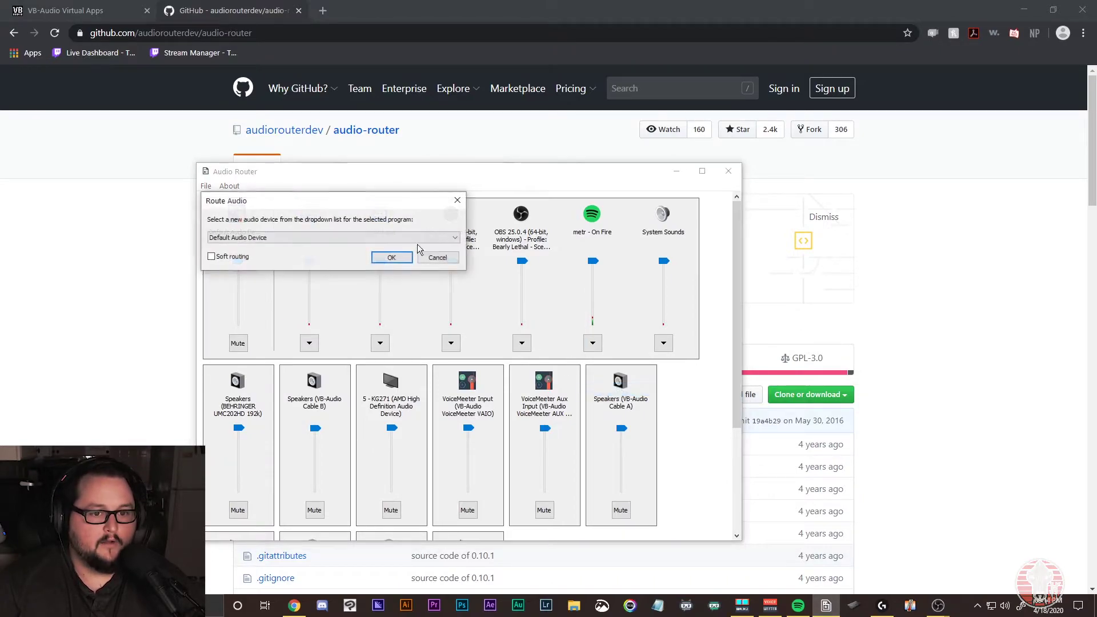
pyautogui.click(255, 238)
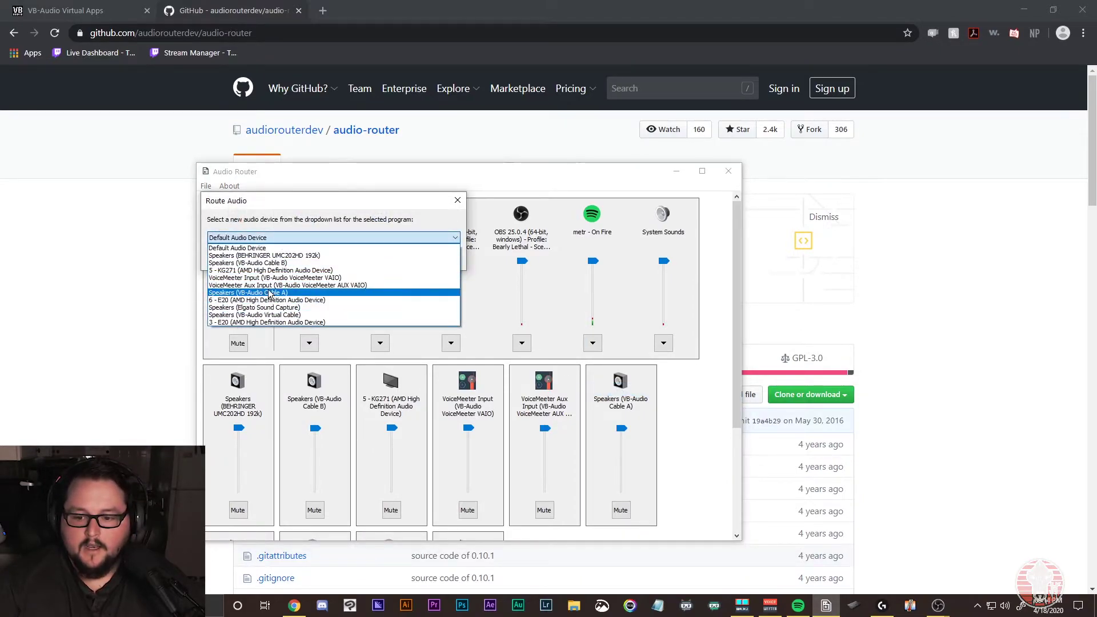
pyautogui.click(267, 293)
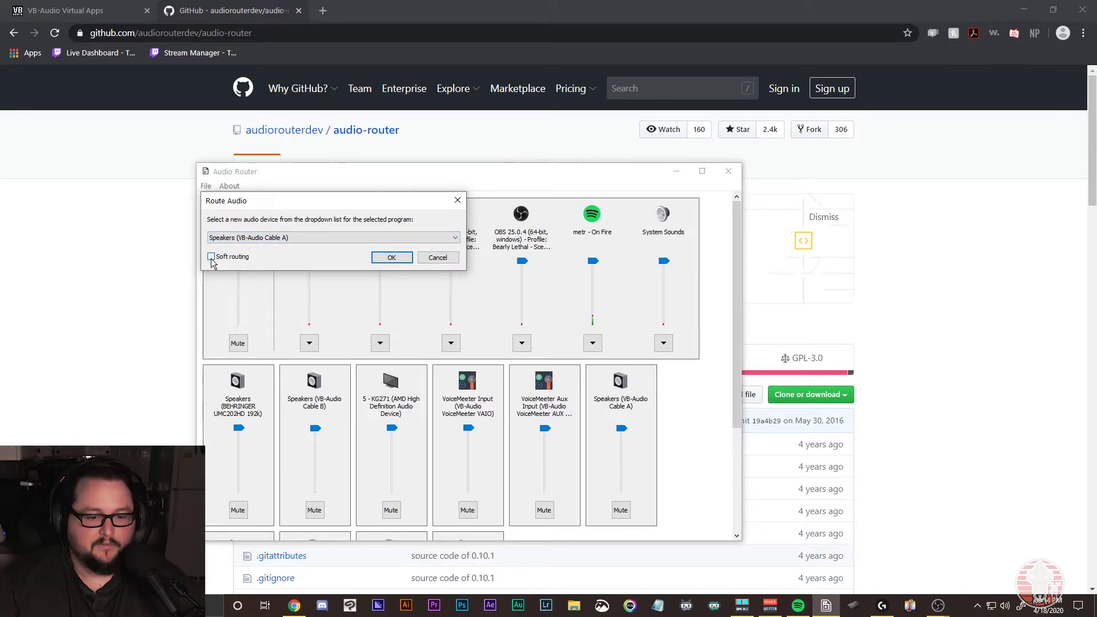
pyautogui.click(392, 257)
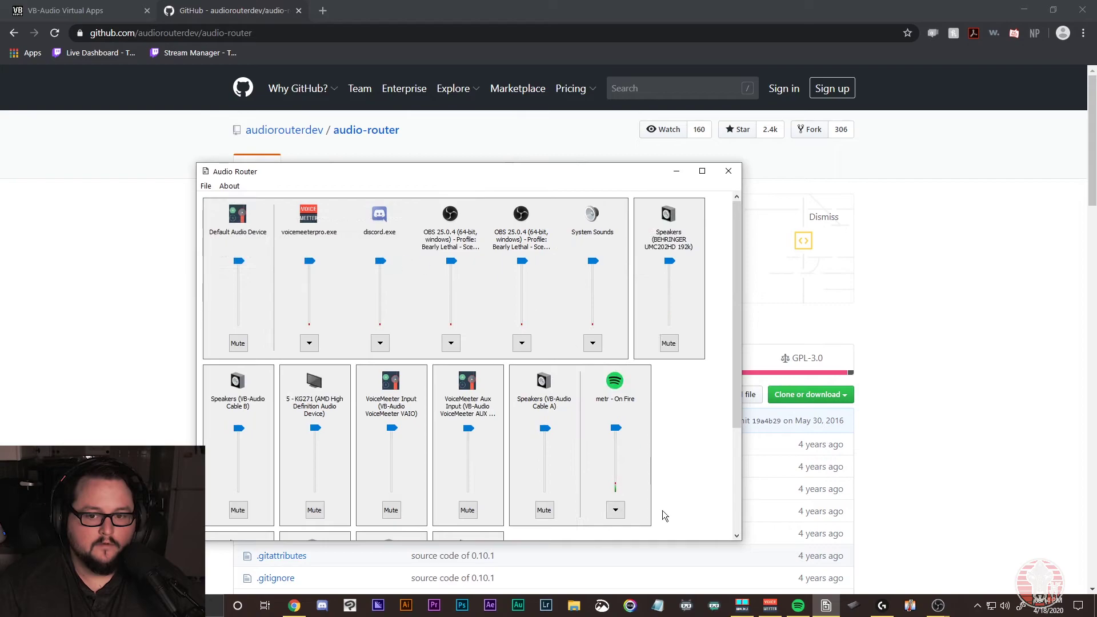
# Lower the Spotify channel's fader to -36.0 in Voicemeeter Banana, and pause the music in Spotify
pyautogui.click(798, 604)
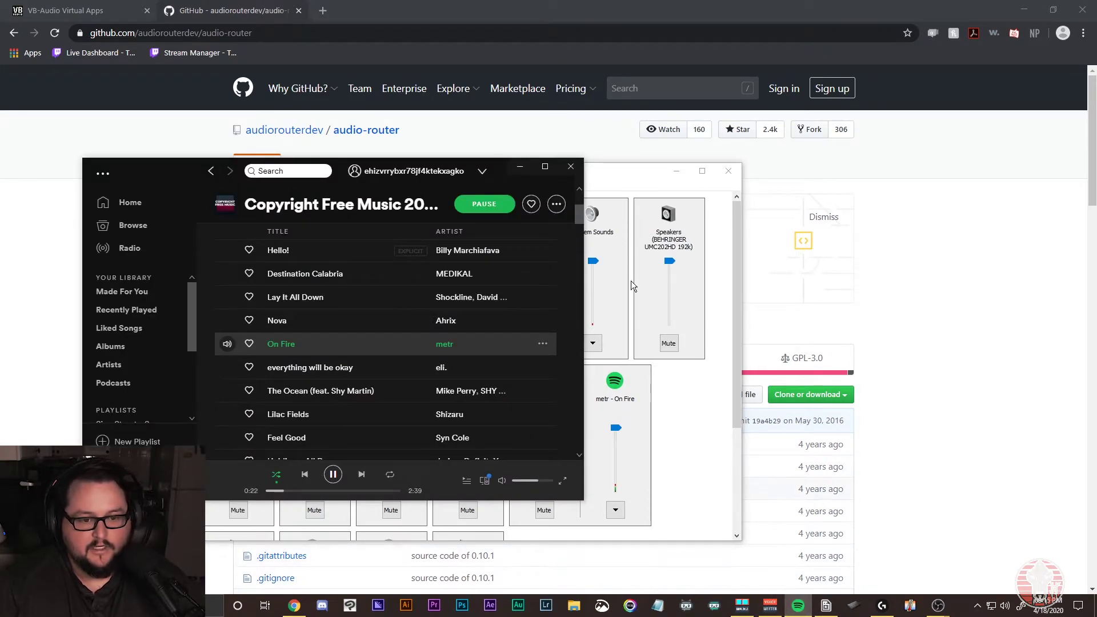
pyautogui.click(519, 166)
pyautogui.click(770, 605)
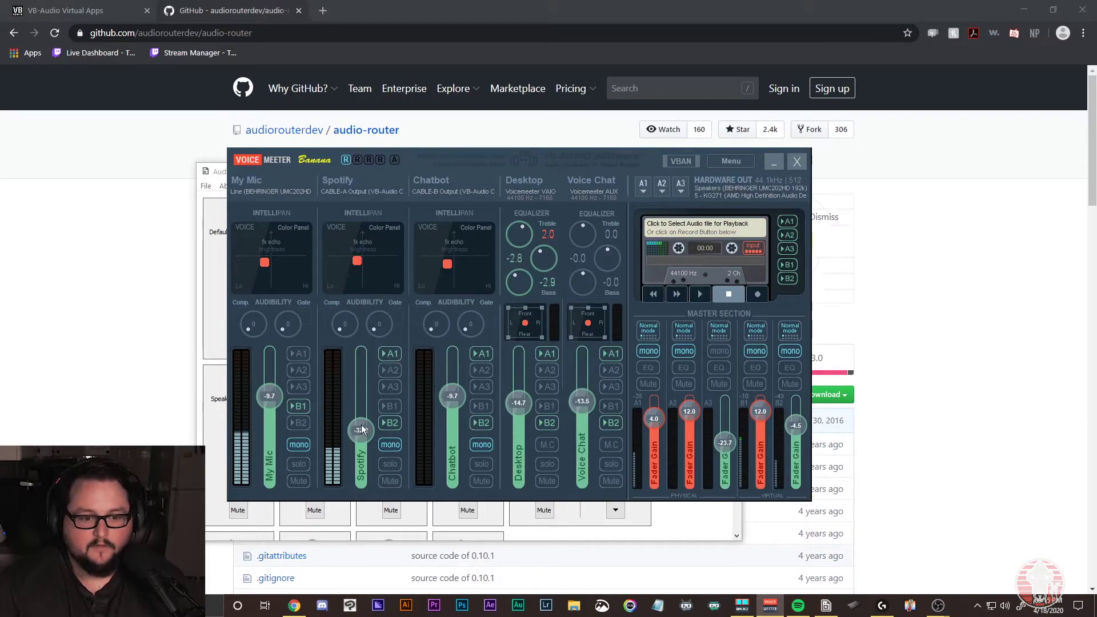
pyautogui.moveTo(360, 430)
pyautogui.mouseDown()
pyautogui.moveTo(365, 404)
pyautogui.moveTo(354, 455)
pyautogui.moveTo(352, 417)
pyautogui.moveTo(352, 435)
pyautogui.mouseUp()
pyautogui.click(798, 605)
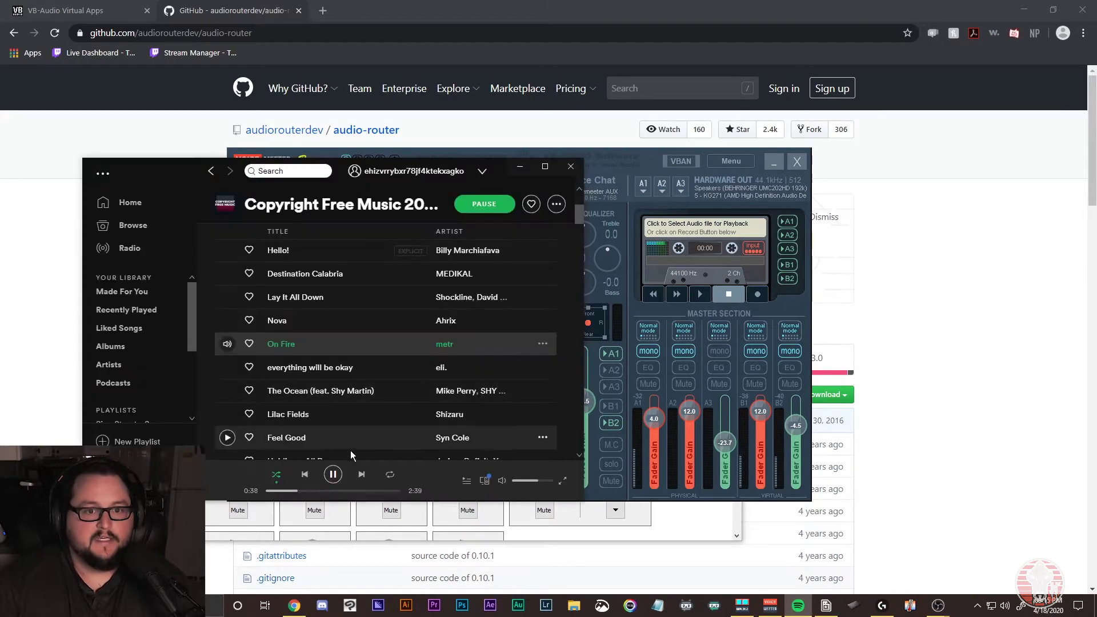
pyautogui.click(520, 168)
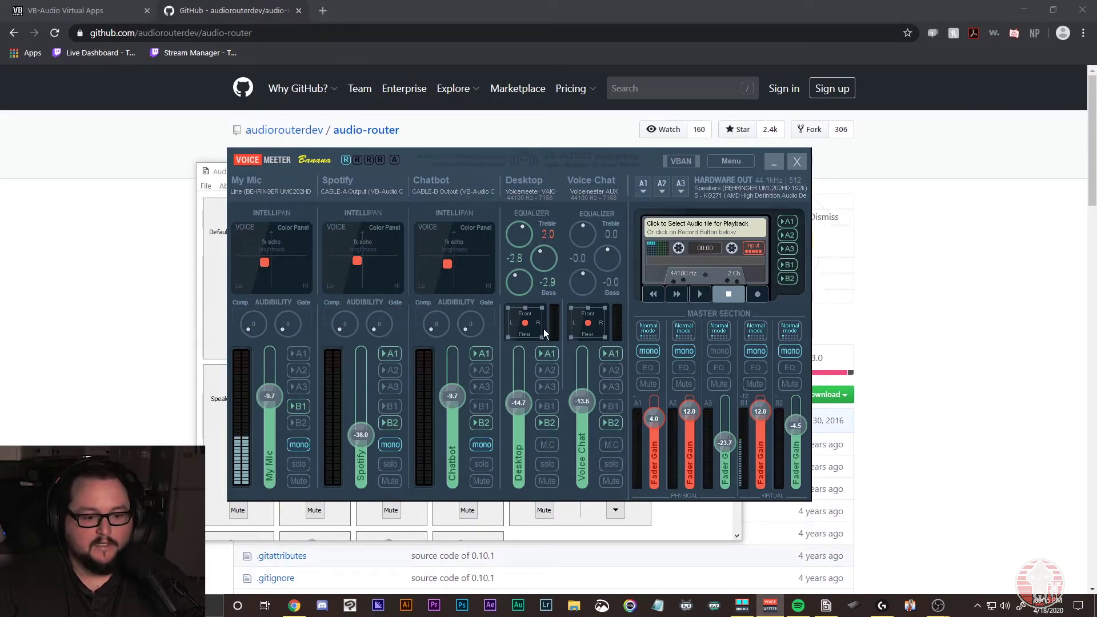
# In Discord's voice settings, choose VoiceMeeter Output as the input device and VoiceMeeter Aux Input as the output device
pyautogui.click(322, 606)
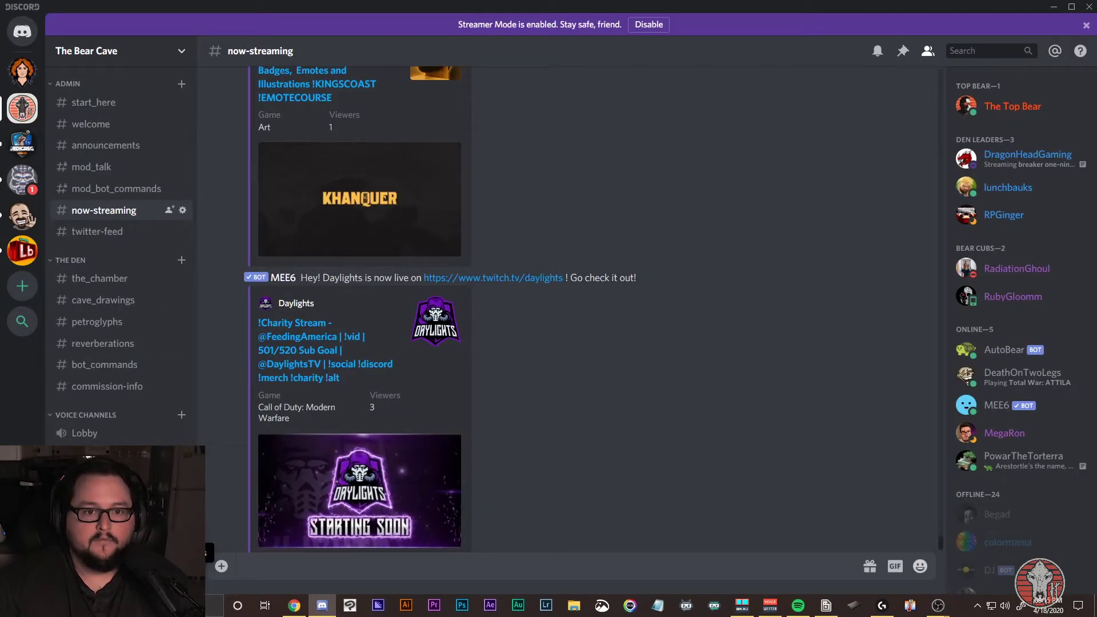
pyautogui.click(184, 583)
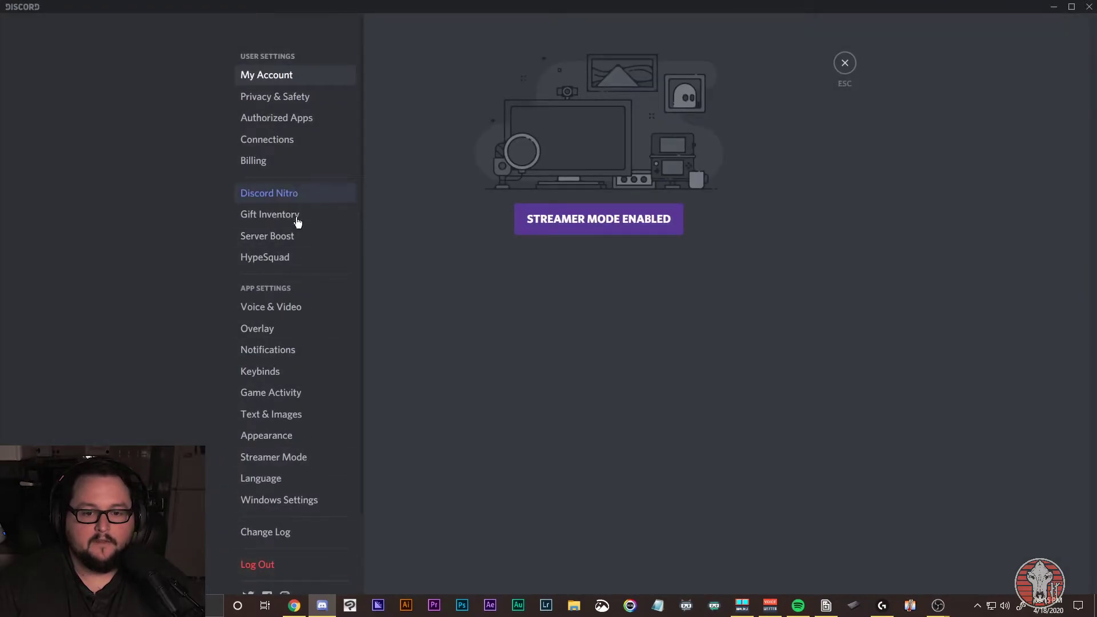
pyautogui.click(295, 306)
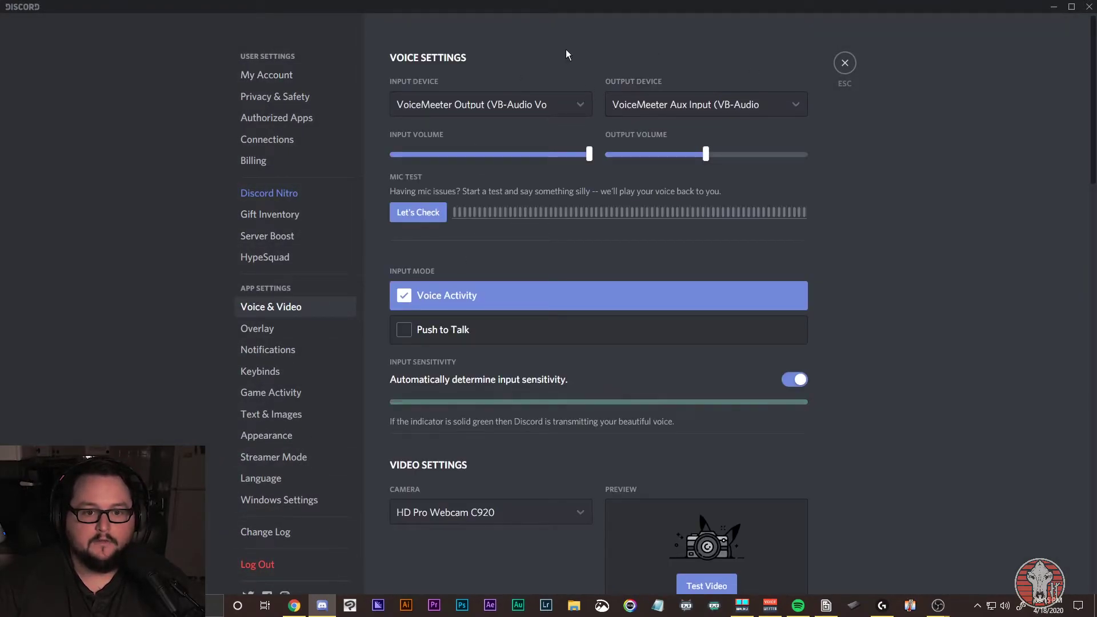
pyautogui.click(532, 106)
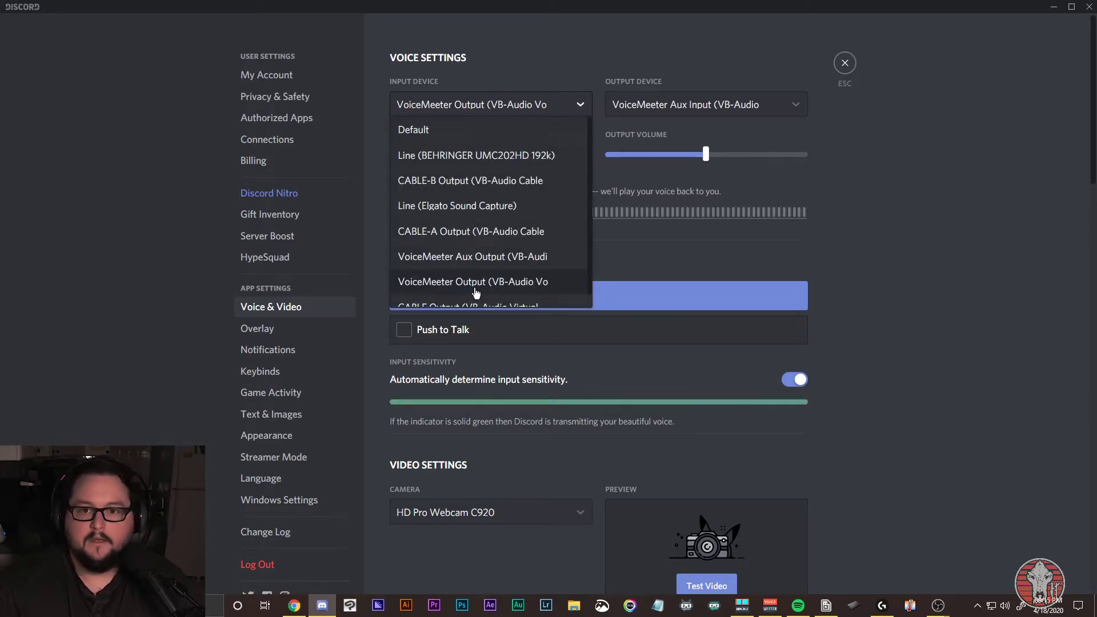
pyautogui.scroll(-1, 490, 289)
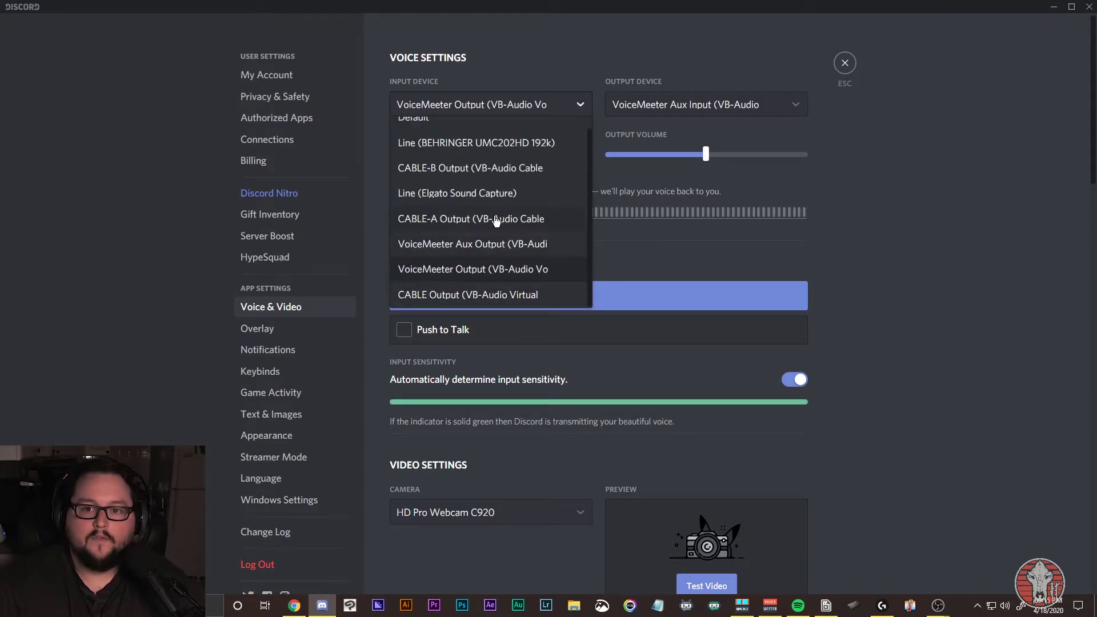
pyautogui.click(499, 276)
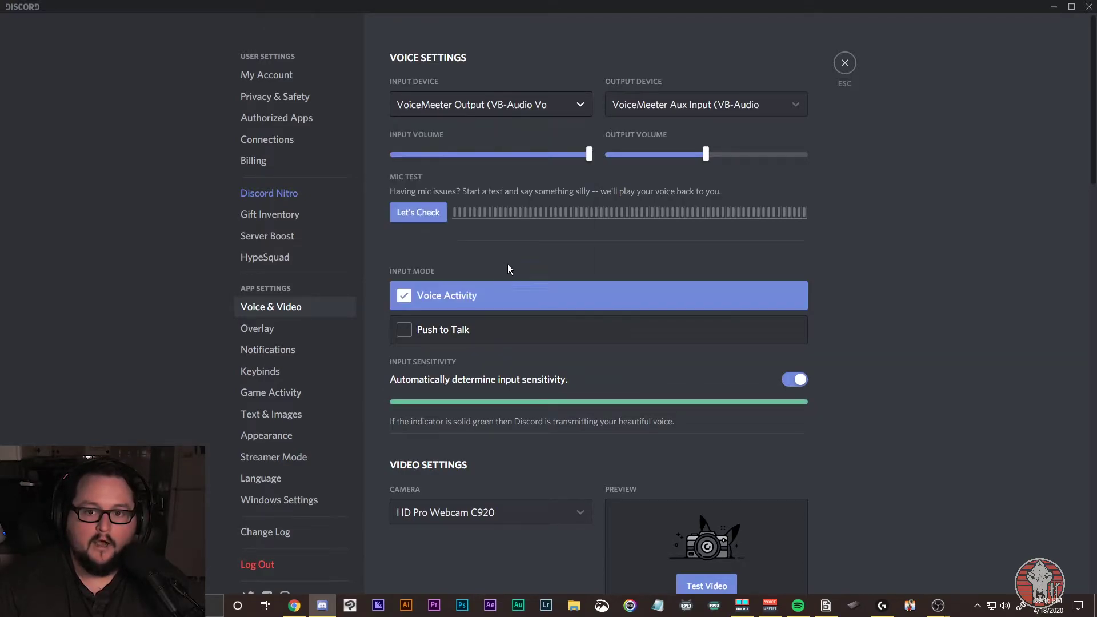
pyautogui.click(723, 111)
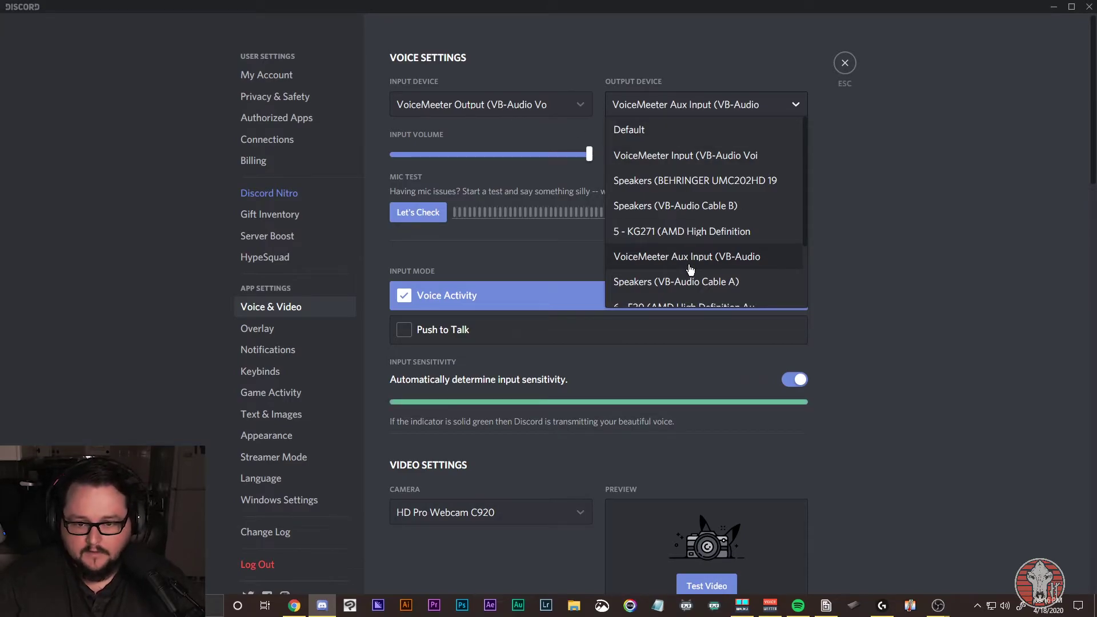
pyautogui.click(844, 66)
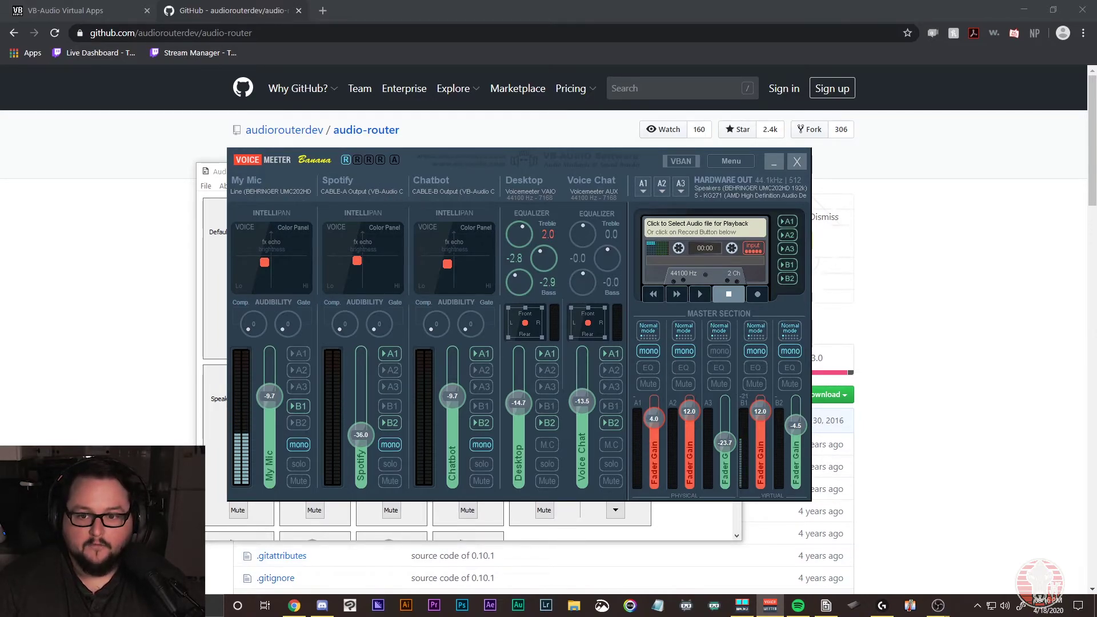
# In the OBS audio settings, set Mic/Auxiliary Audio to VoiceMeeter Output (VB-Audio VoiceMeeter VAIO)
pyautogui.hotkey('alt', 'Tab')
pyautogui.moveTo(914, 43); pyautogui.dragTo(515, 133)
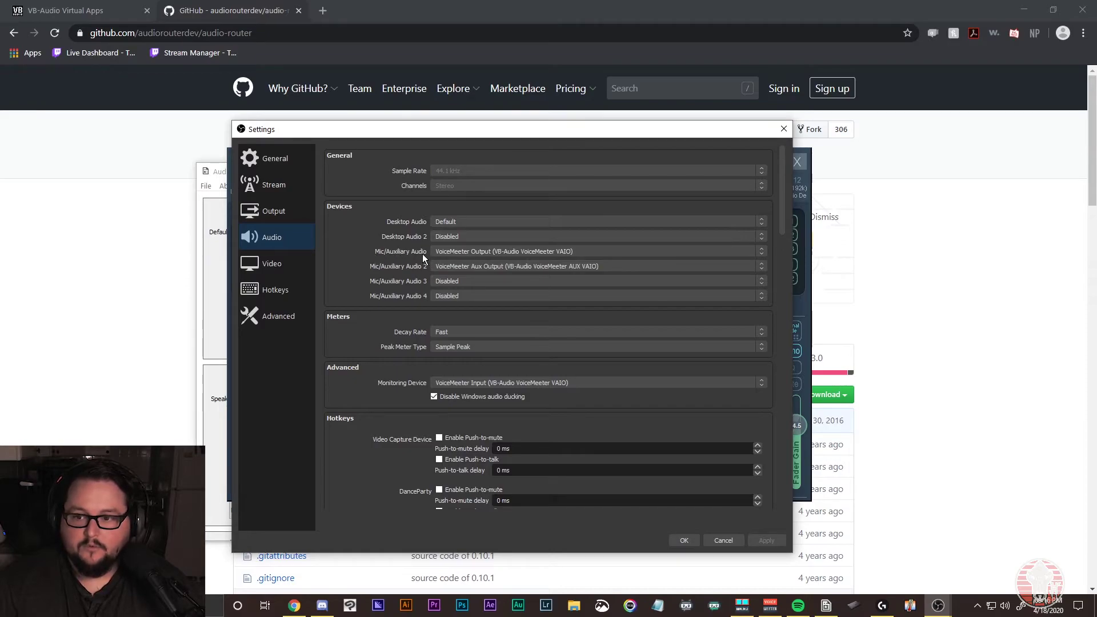
pyautogui.moveTo(632, 133); pyautogui.dragTo(854, 149)
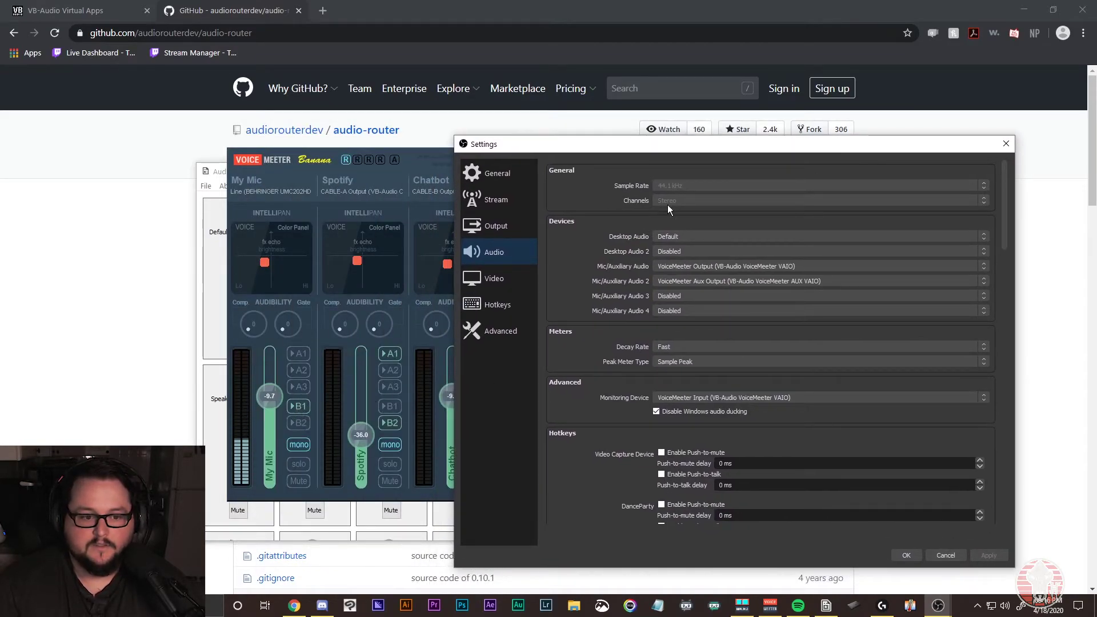
pyautogui.click(747, 266)
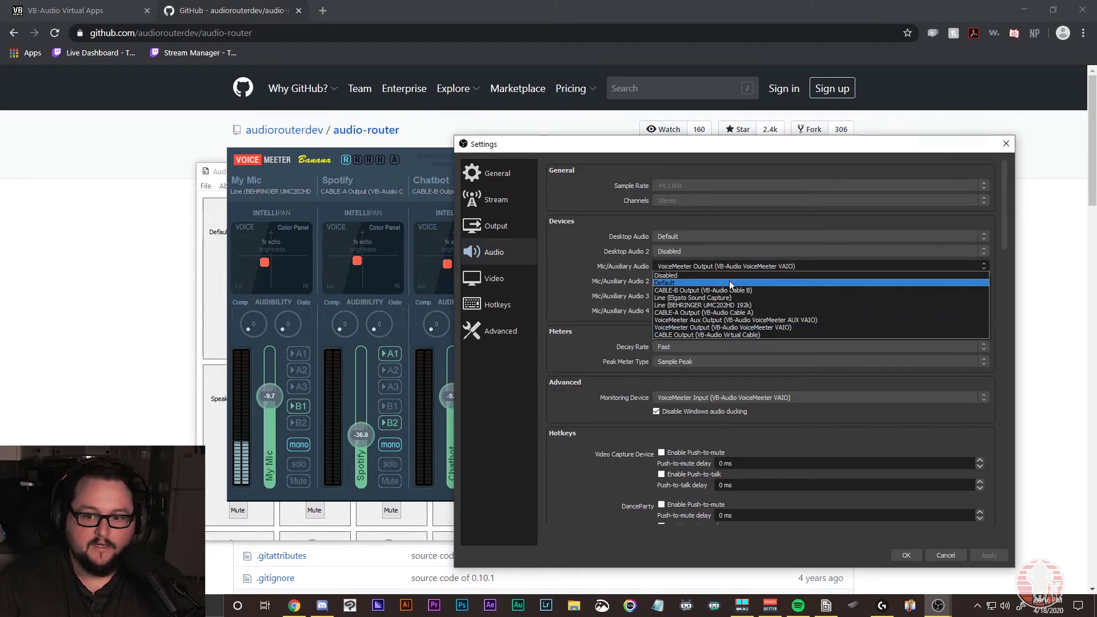
pyautogui.click(711, 328)
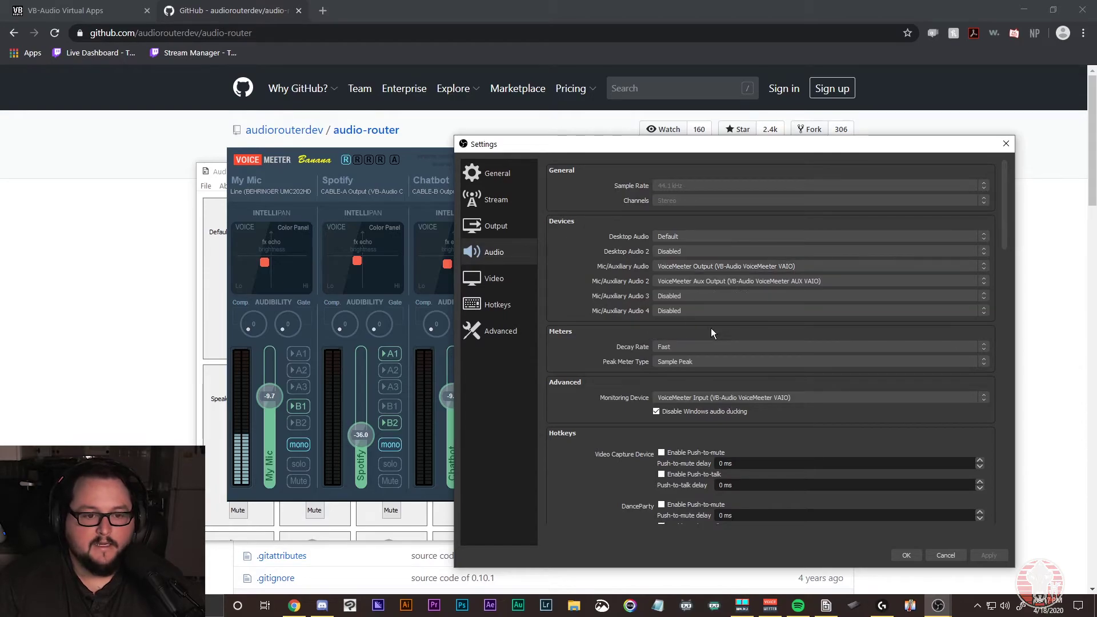
# Reposition the OBS Settings window to compare its audio devices with Voicemeeter's master section and channel output assignments
pyautogui.moveTo(845, 152); pyautogui.dragTo(437, 163)
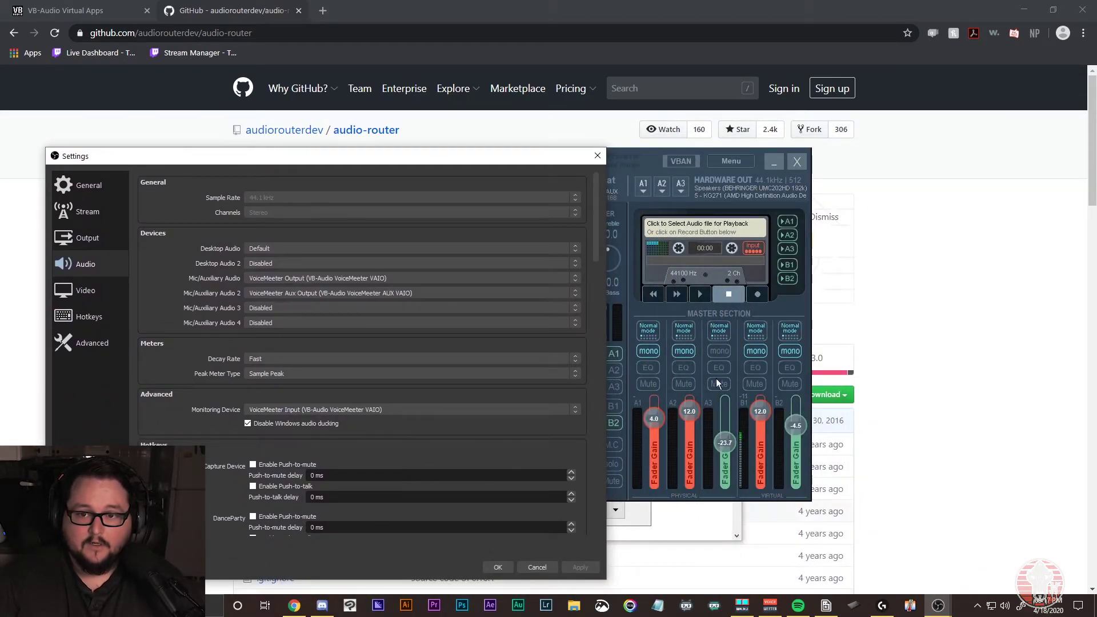
pyautogui.moveTo(338, 150); pyautogui.dragTo(365, 100)
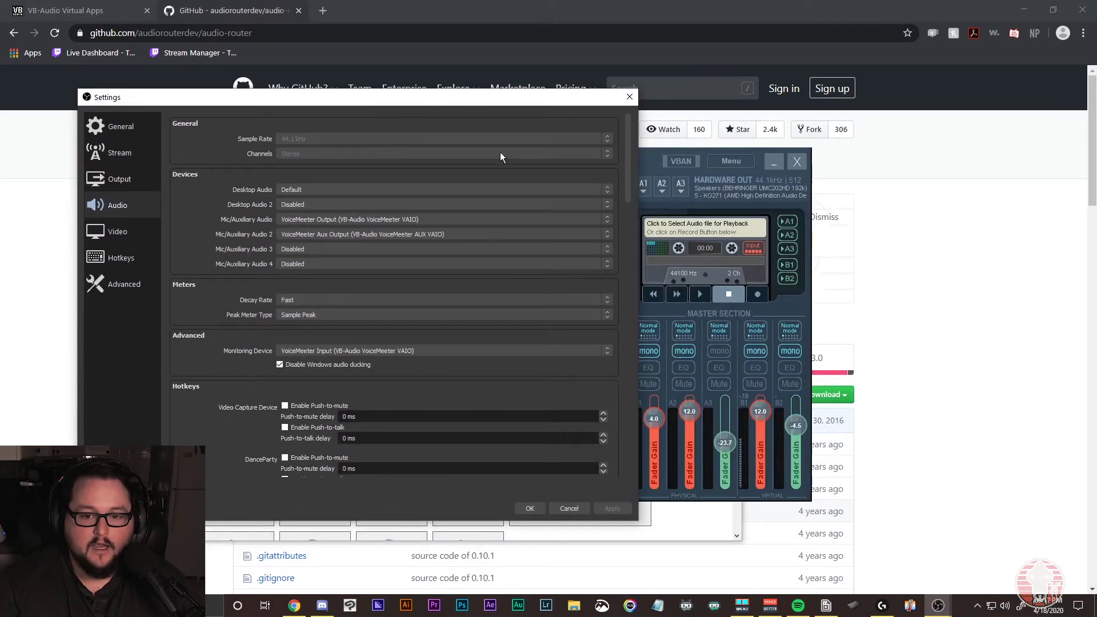
pyautogui.moveTo(461, 99); pyautogui.dragTo(803, 164)
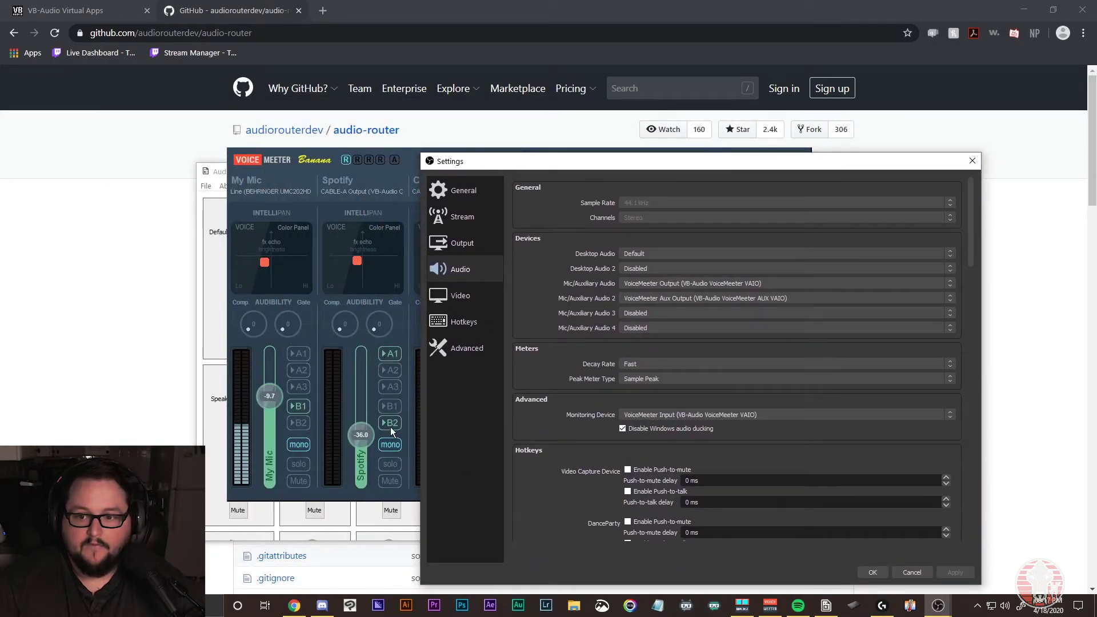
pyautogui.moveTo(585, 164); pyautogui.dragTo(792, 164)
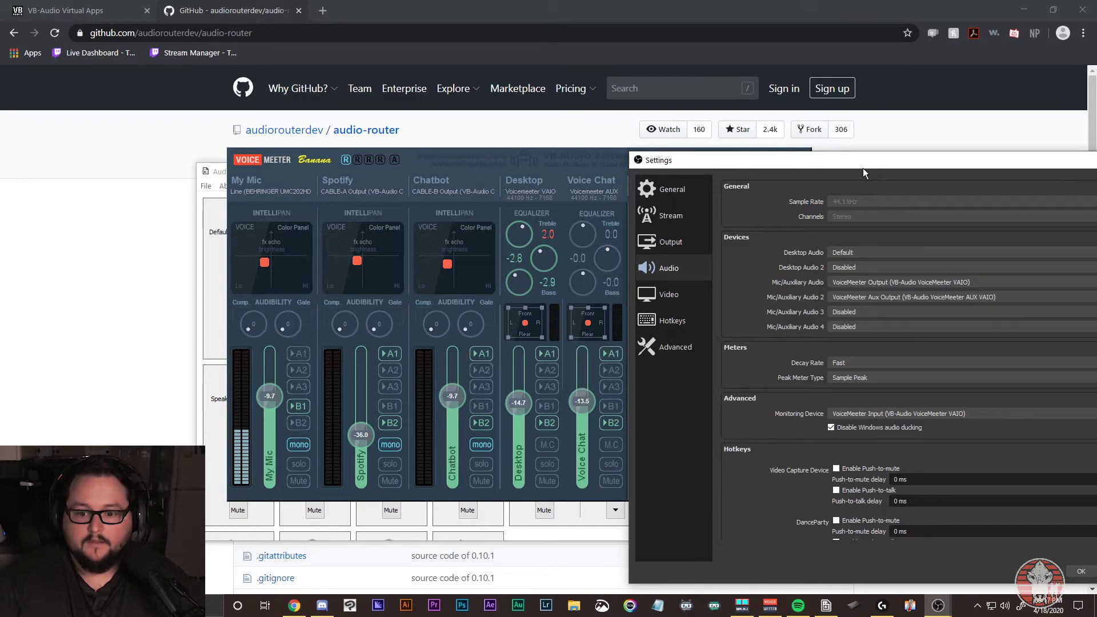
pyautogui.moveTo(829, 163); pyautogui.dragTo(634, 142)
pyautogui.moveTo(616, 147); pyautogui.dragTo(515, 142)
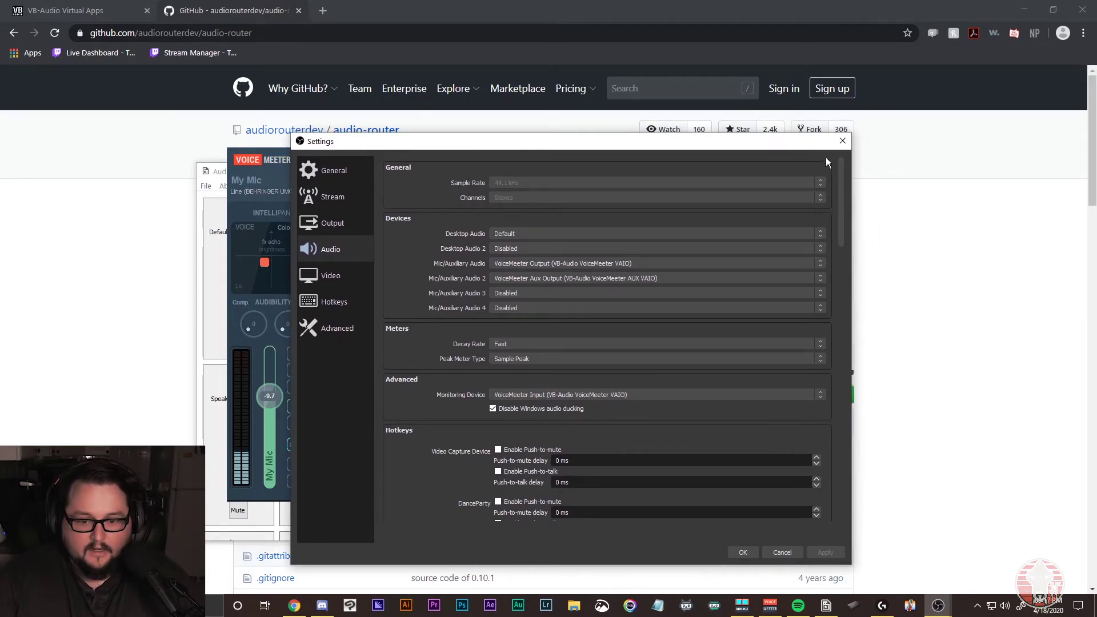
pyautogui.moveTo(640, 147); pyautogui.dragTo(696, 155)
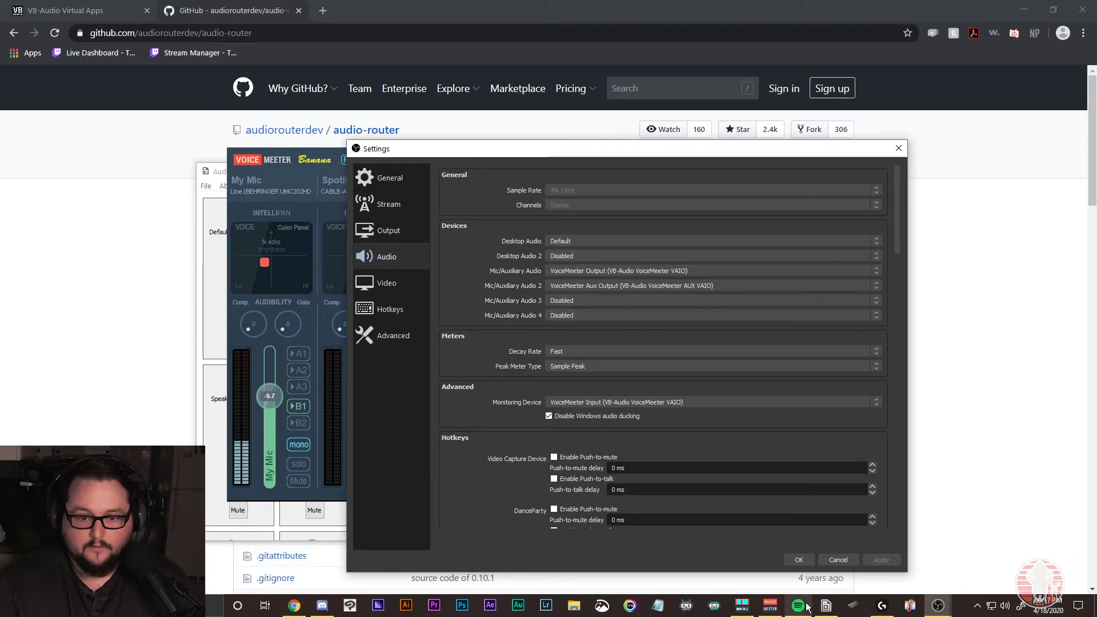
pyautogui.click(800, 561)
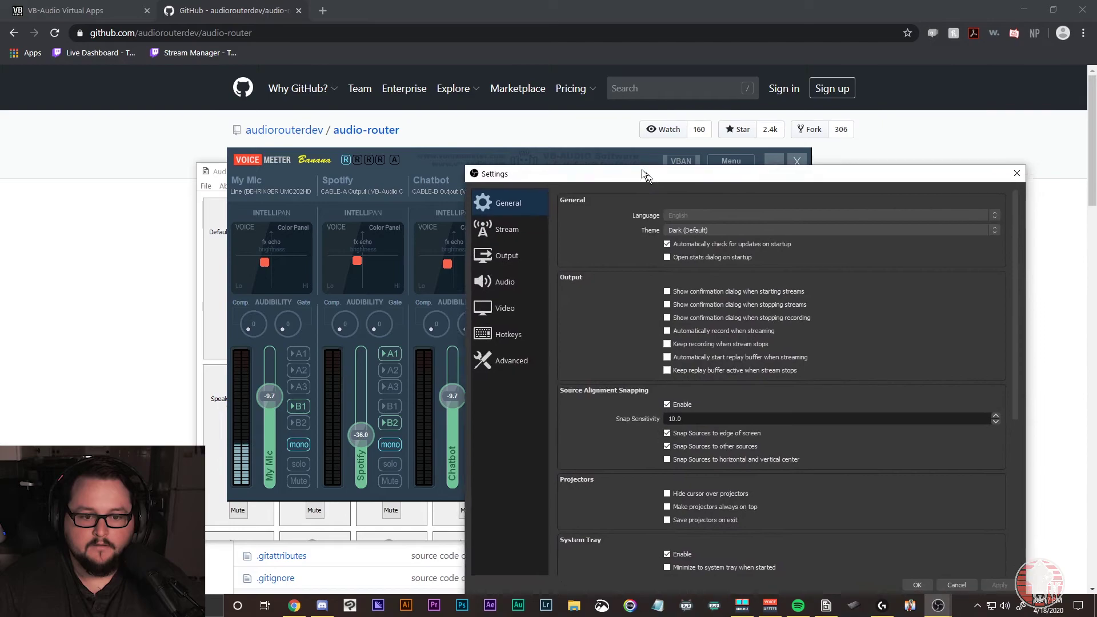
# Return to the OBS audio settings and examine the playback devices available for the monitoring device
pyautogui.moveTo(643, 171); pyautogui.dragTo(390, 144)
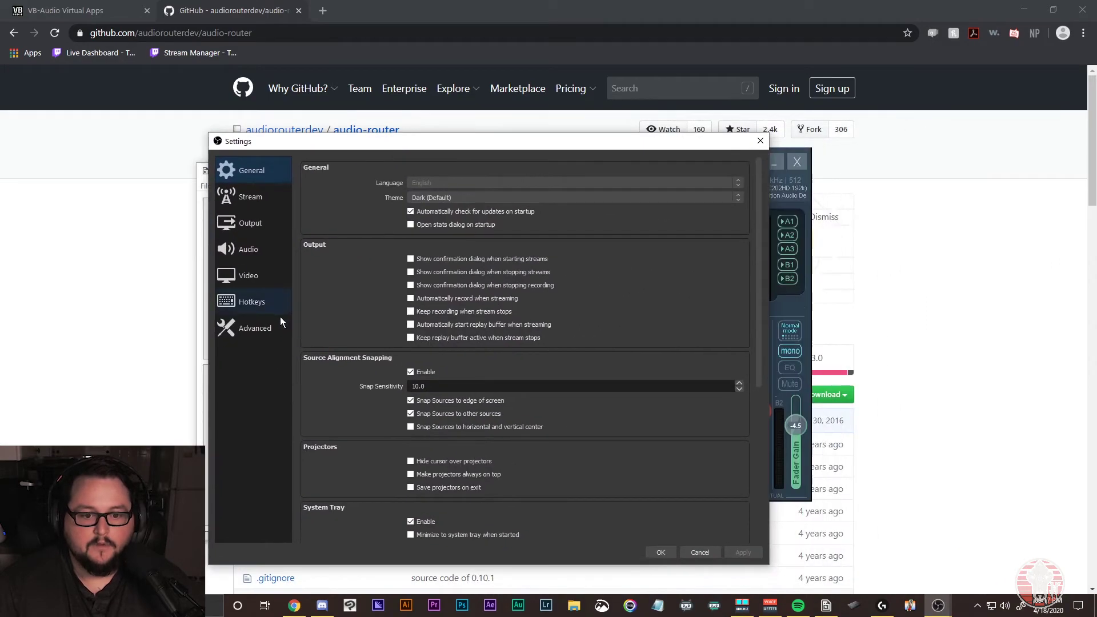
pyautogui.click(263, 329)
pyautogui.click(251, 250)
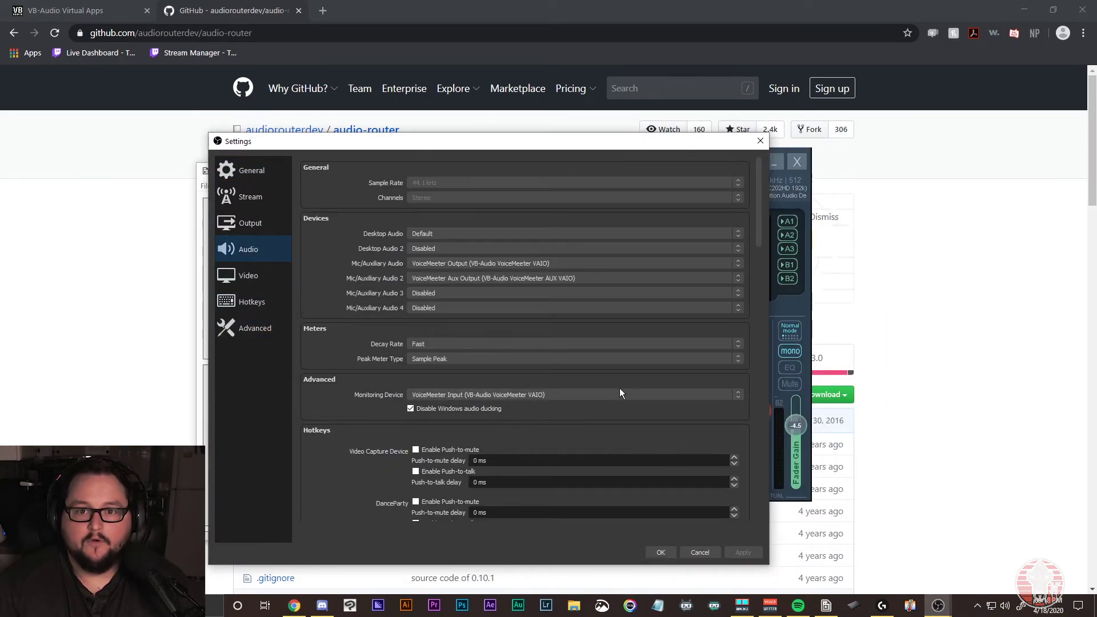
pyautogui.click(735, 393)
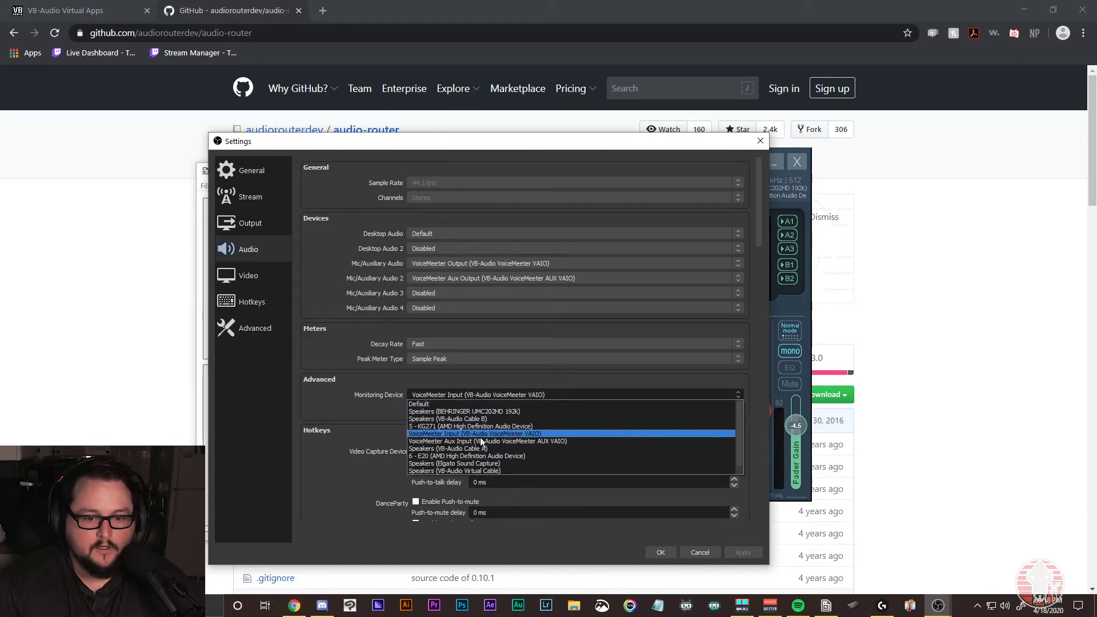
pyautogui.click(623, 138)
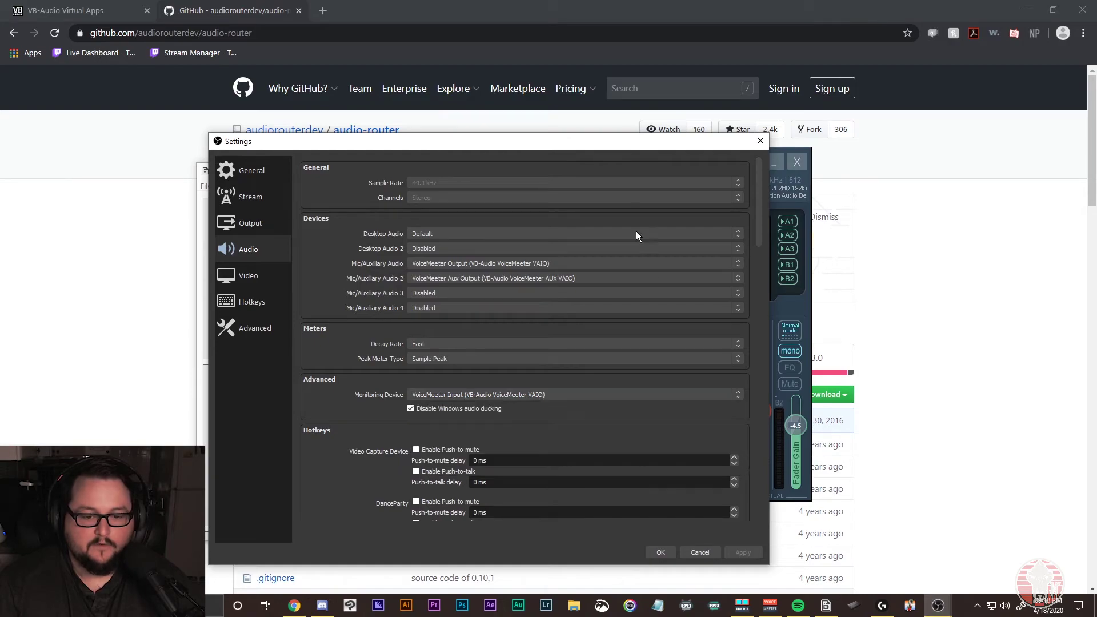
# Try VoiceMeeter Aux Input as the monitoring device, and save the OBS settings with VoiceMeeter Input (VB-Audio VoiceMeeter VAIO) selected instead
pyautogui.click(520, 394)
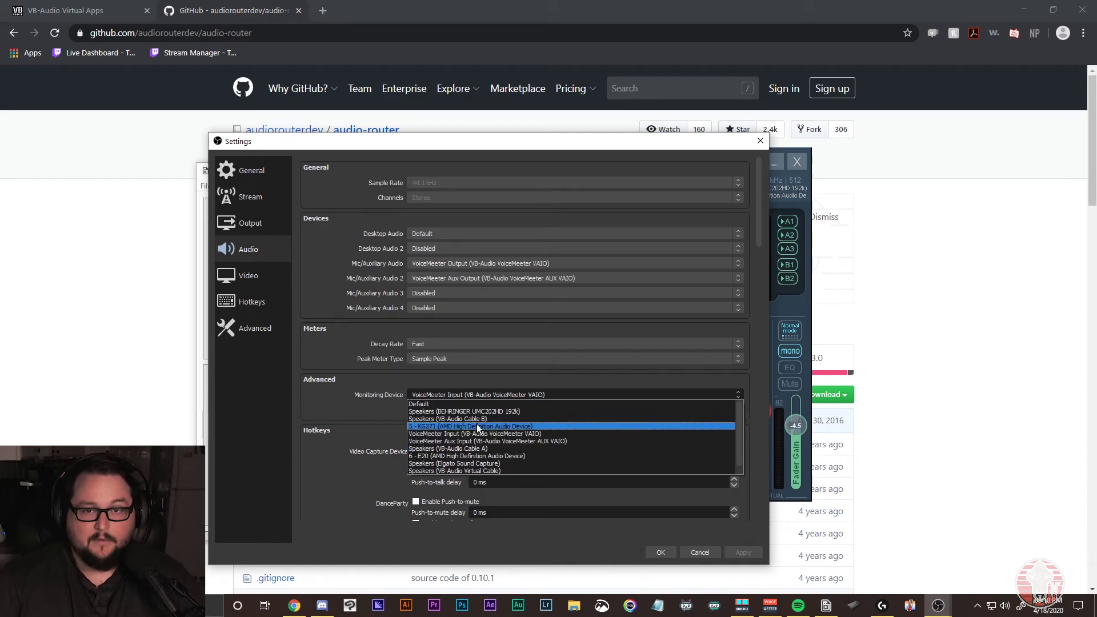
pyautogui.click(472, 445)
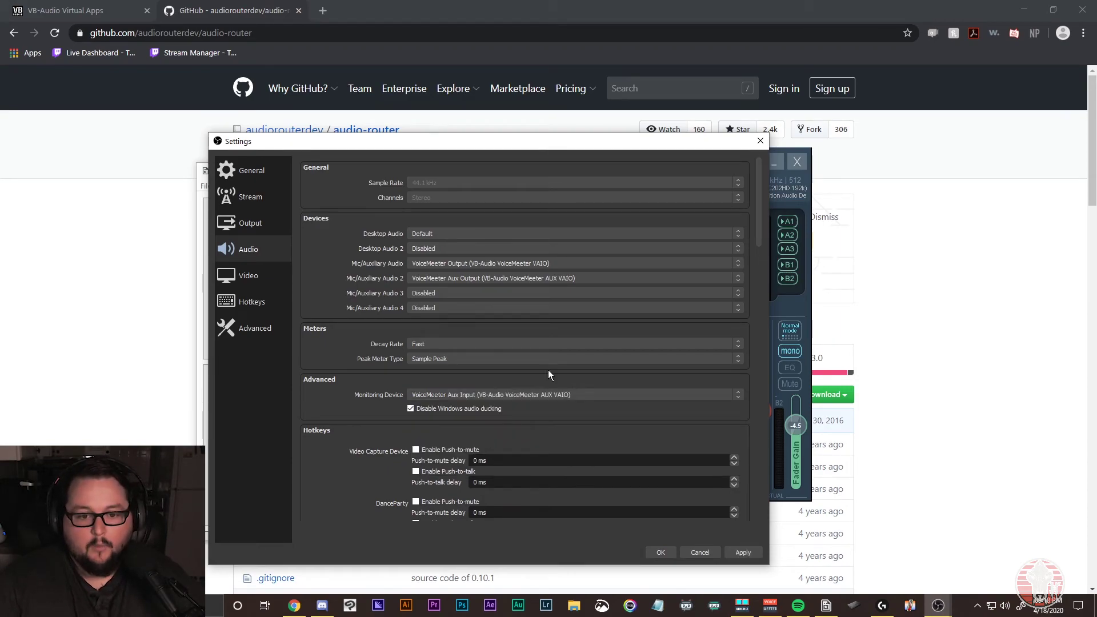
pyautogui.click(505, 395)
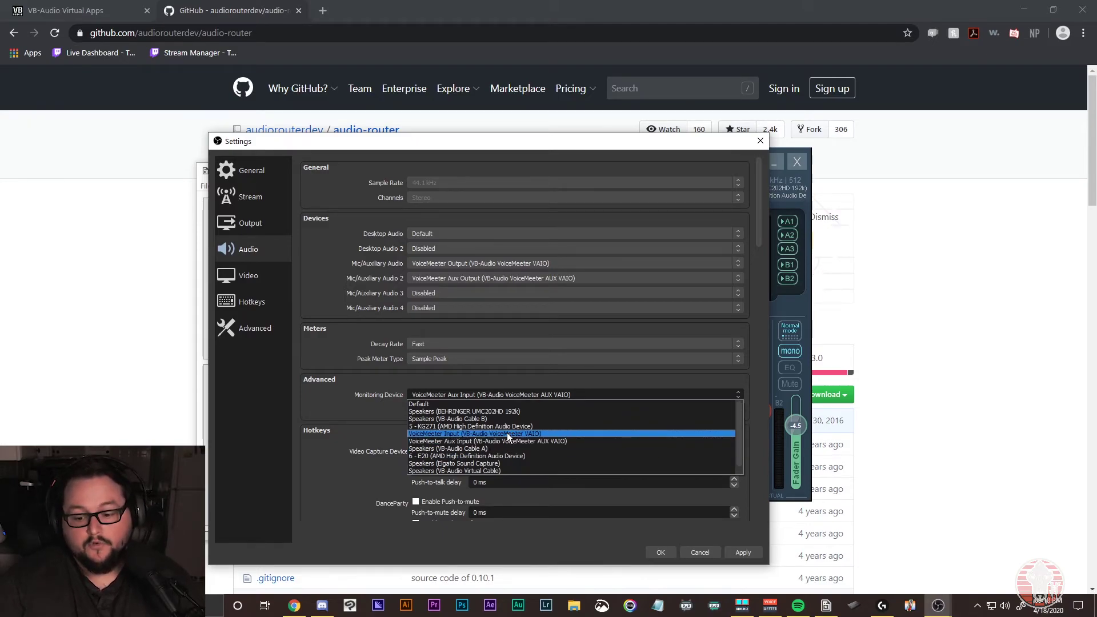
pyautogui.click(507, 434)
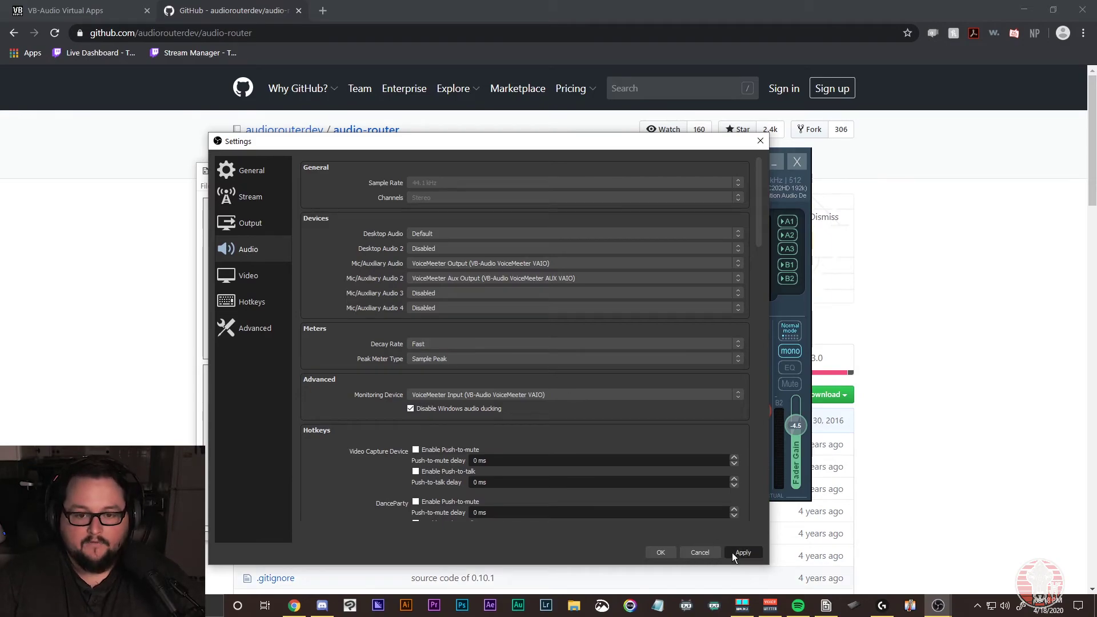
pyautogui.click(665, 554)
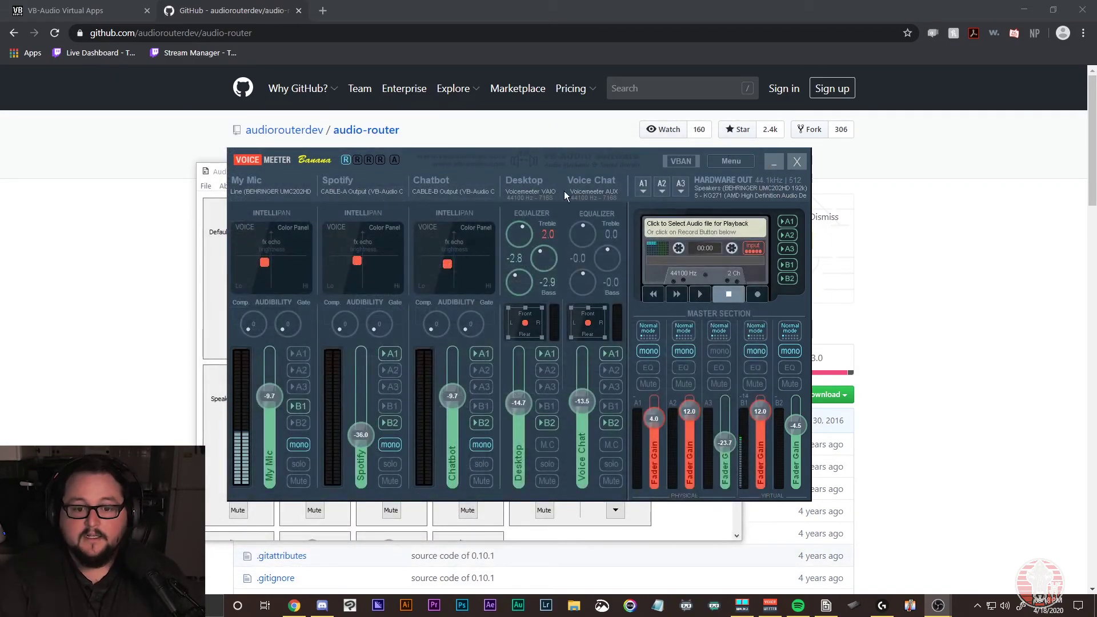
pyautogui.moveTo(782, 608)
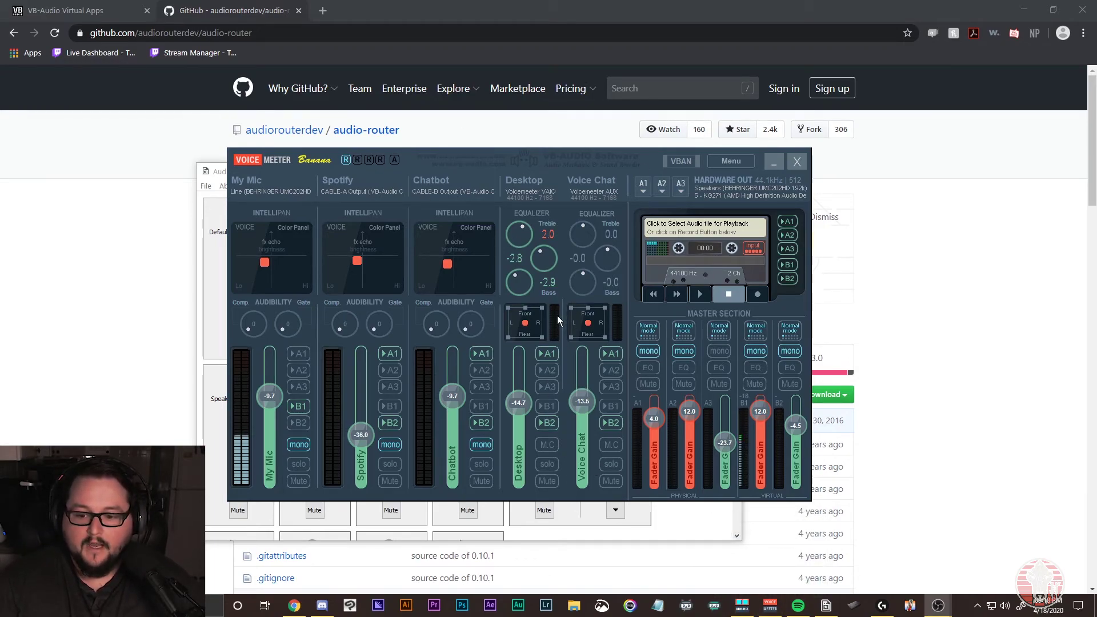
pyautogui.click(544, 423)
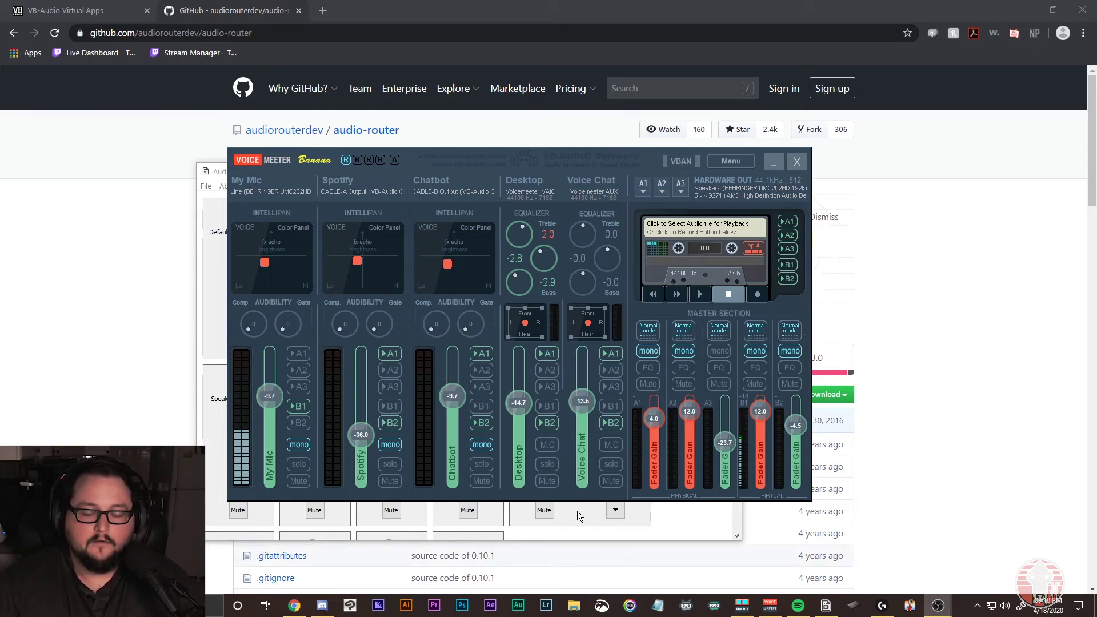